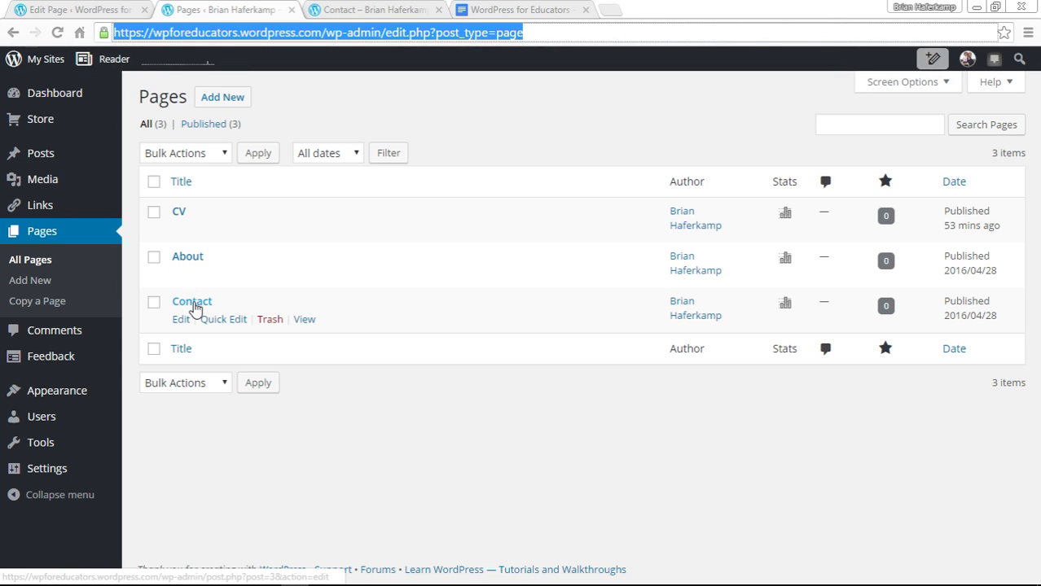
- Open the Contact page from the Pages list in the editor
{"action": "left_click", "coordinate": [194, 303]}
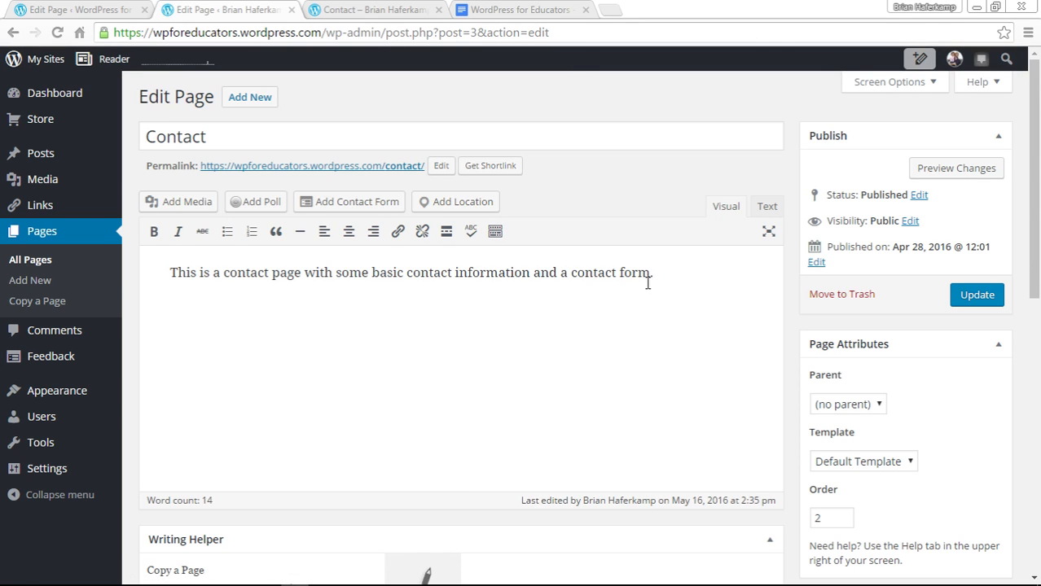
- Select and deselect the description sentence, scroll the editor, then view the live Contact page
{"action": "left_click_drag", "start_coordinate": [670, 273], "coordinate": [105, 277]}
{"action": "left_click", "coordinate": [611, 334]}
{"action": "left_click_drag", "start_coordinate": [670, 275], "coordinate": [149, 274]}
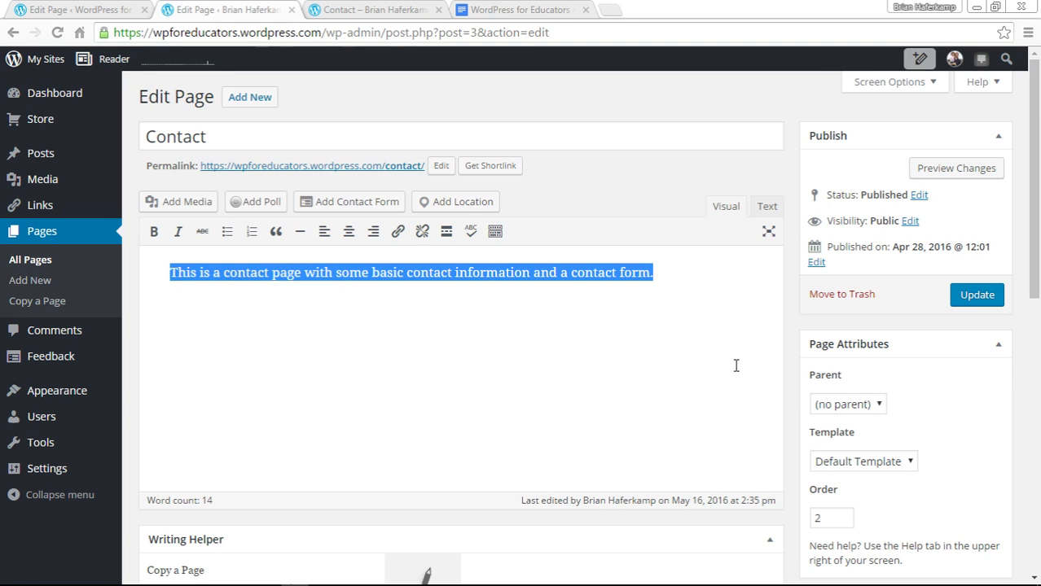
{"action": "left_click", "coordinate": [729, 329]}
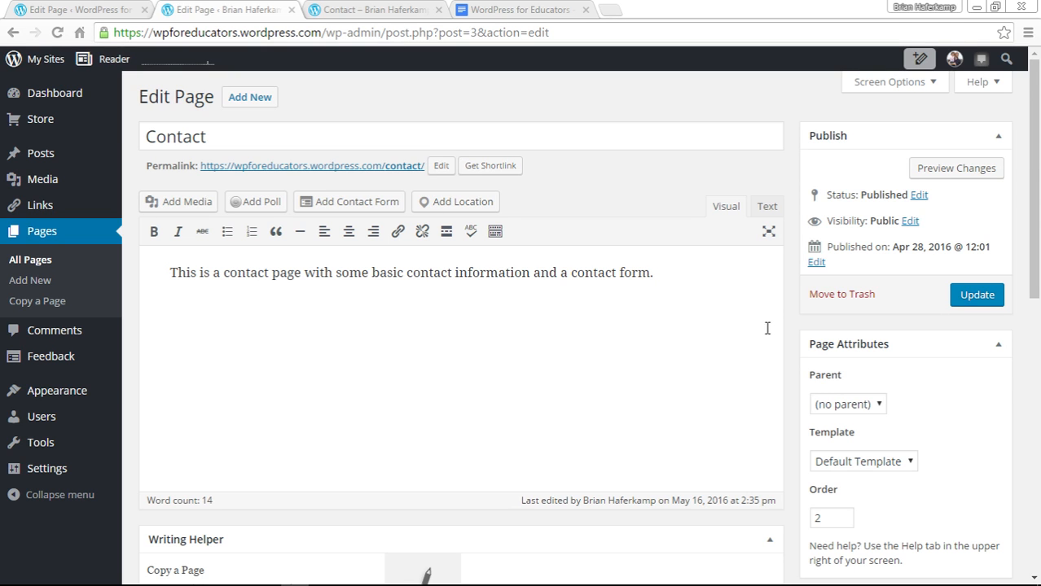
{"action": "scroll", "coordinate": [796, 325], "scroll_direction": "down", "scroll_amount": 3}
{"action": "scroll", "coordinate": [797, 326], "scroll_direction": "up", "scroll_amount": 3}
{"action": "left_click", "coordinate": [375, 10]}
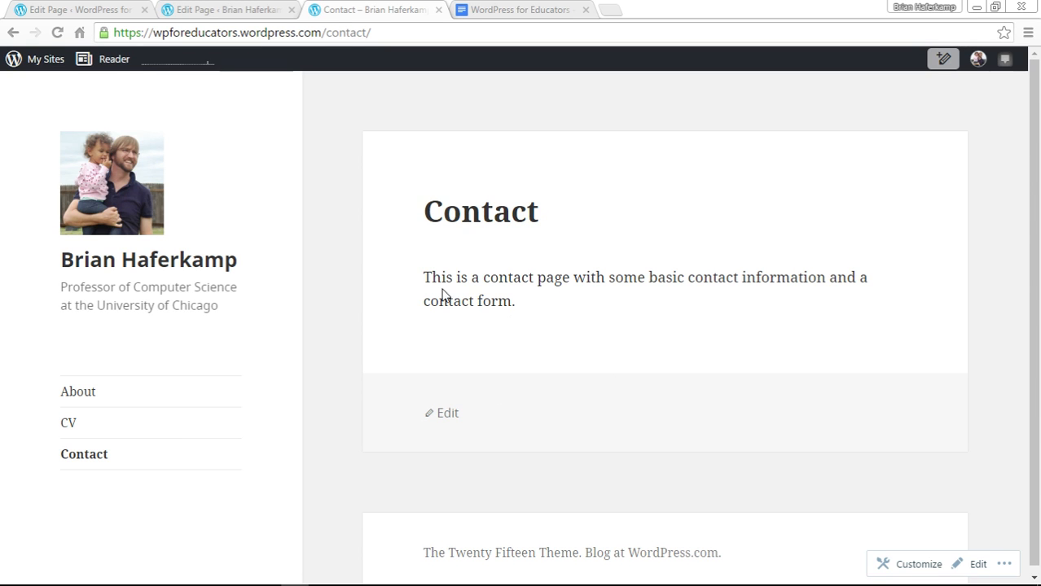
- Return to the Edit Page tab for the Contact page
{"action": "left_click", "coordinate": [254, 10]}
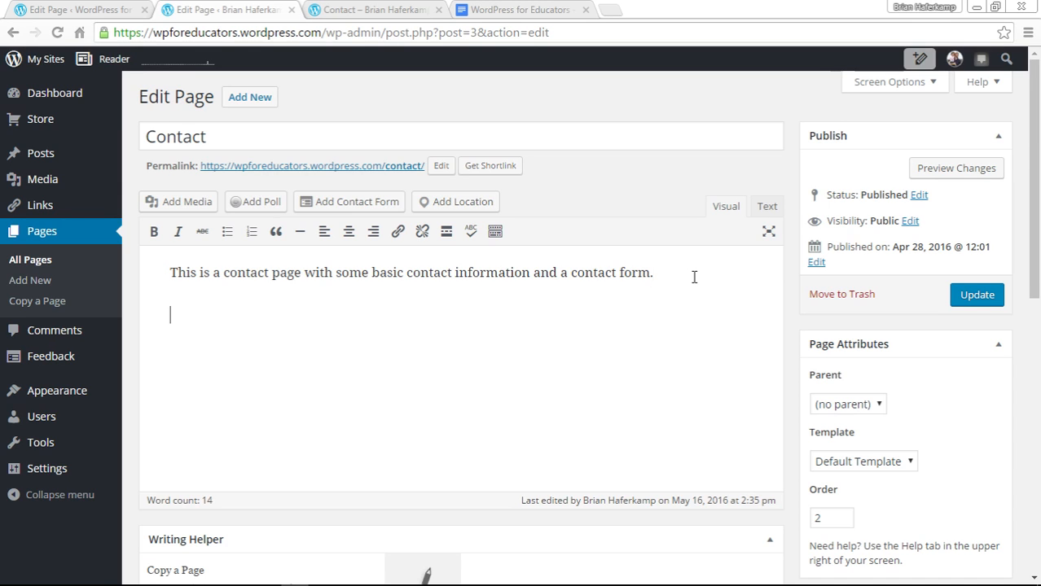
- Add an empty paragraph after the contact description sentence
{"action": "key", "text": "Return"}
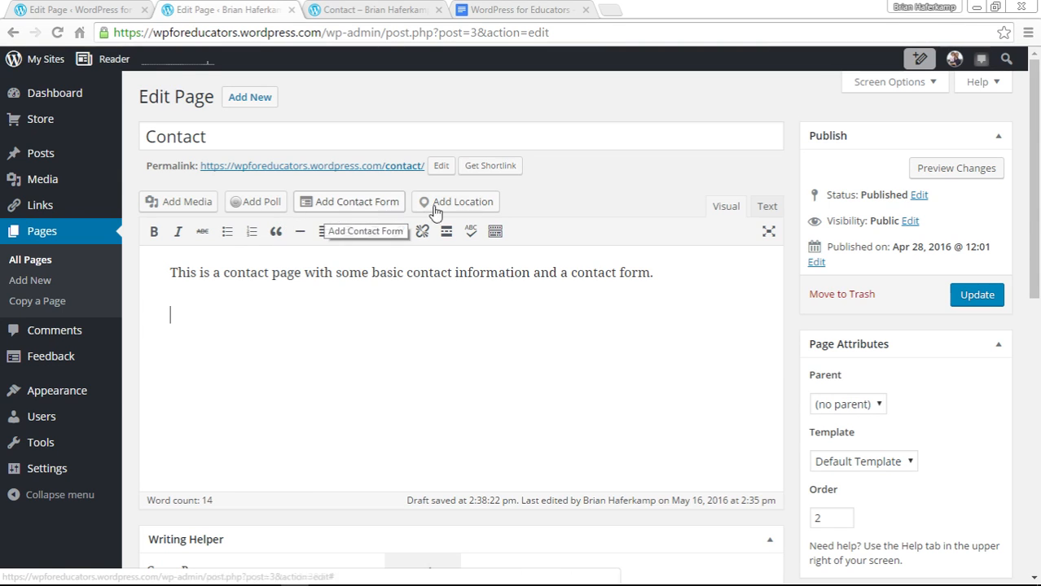
- Open the Add Contact Form builder showing the default Name, Email, Website and Comment fields
{"action": "left_click", "coordinate": [364, 207]}
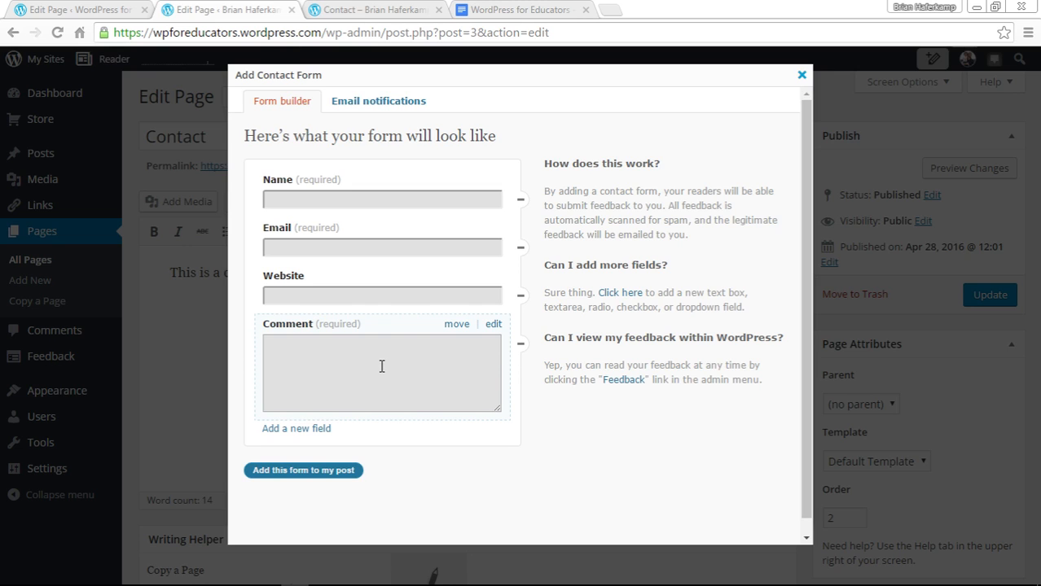
- Add a new field below Comment, trying Radio and Checkbox before settling on Text type
{"action": "left_click", "coordinate": [308, 429]}
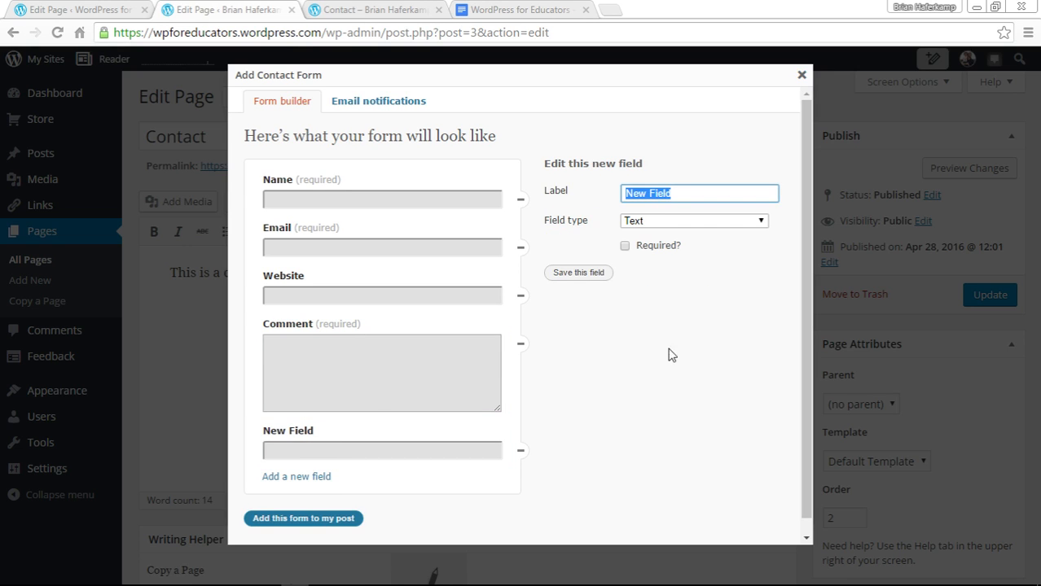
{"action": "left_click", "coordinate": [741, 225]}
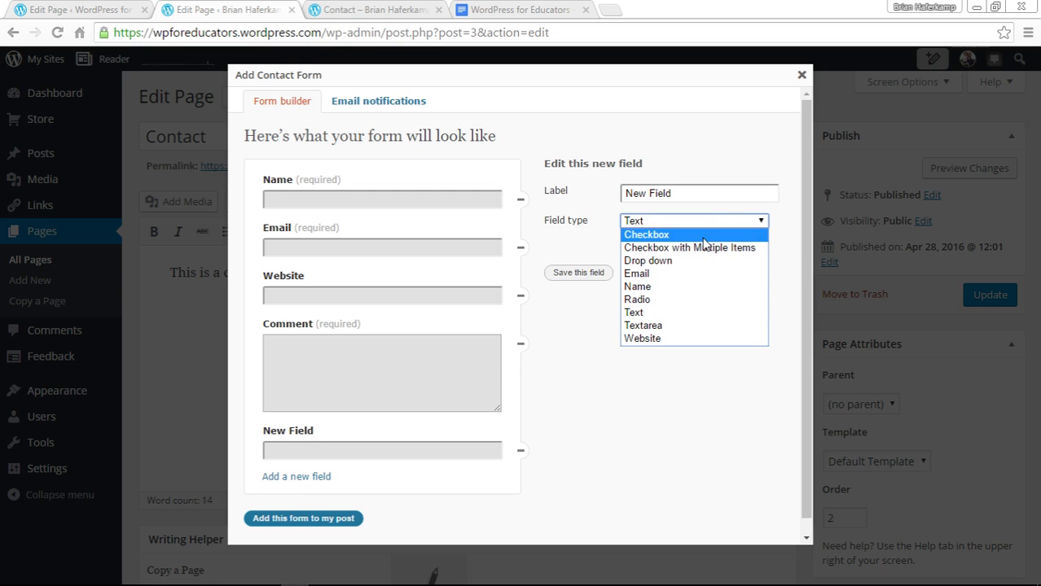
{"action": "left_click", "coordinate": [680, 301]}
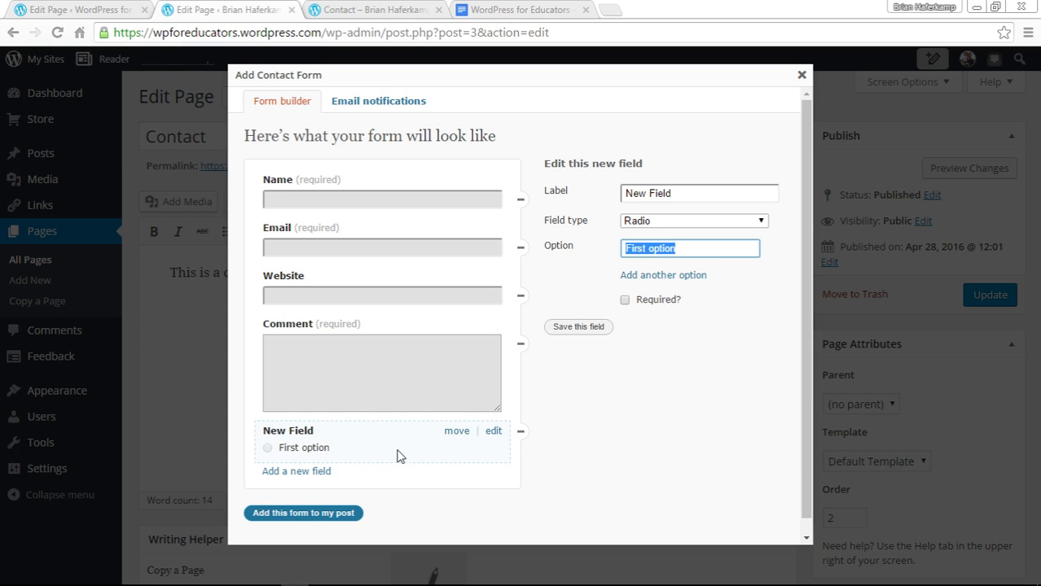
{"action": "left_click", "coordinate": [494, 431]}
{"action": "left_click", "coordinate": [746, 222]}
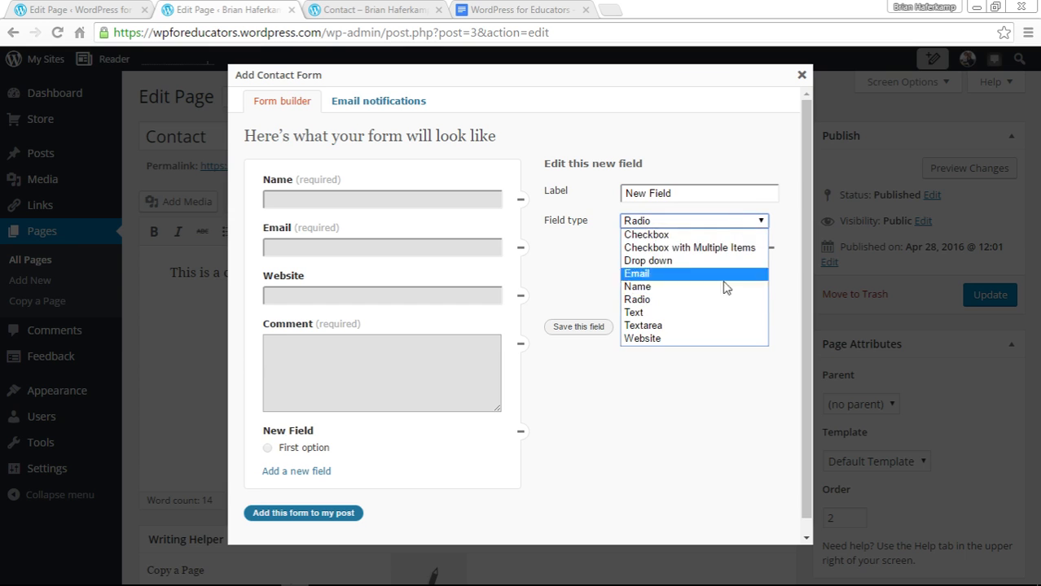
{"action": "left_click", "coordinate": [708, 235]}
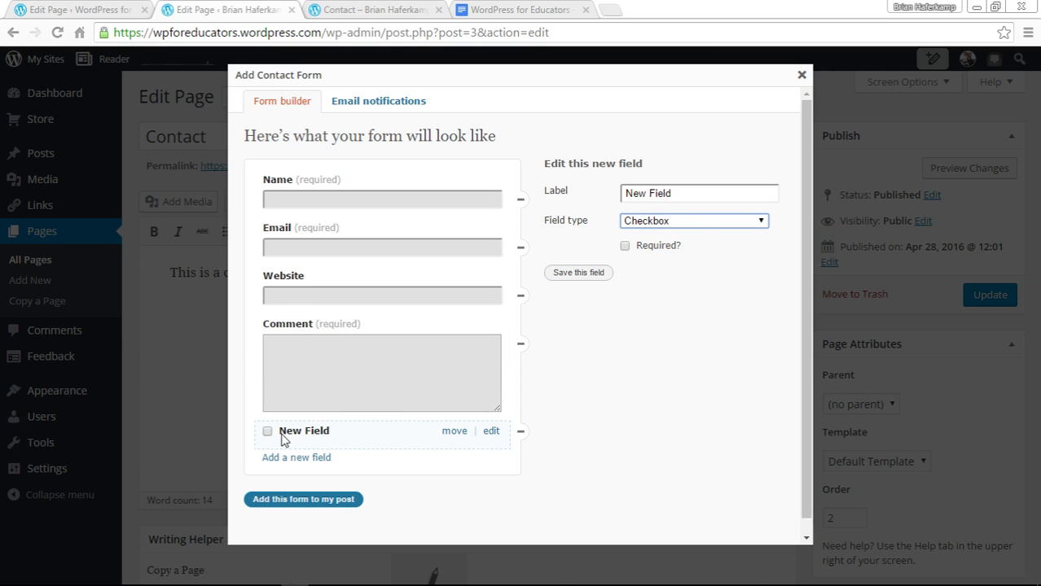
{"action": "left_click", "coordinate": [491, 432]}
{"action": "left_click", "coordinate": [733, 221]}
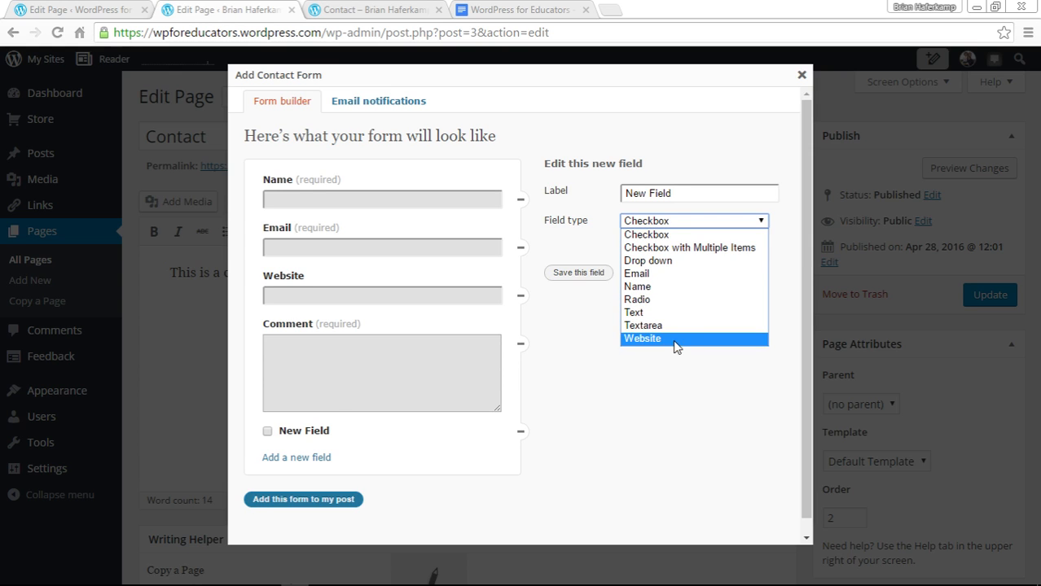
{"action": "left_click", "coordinate": [650, 315]}
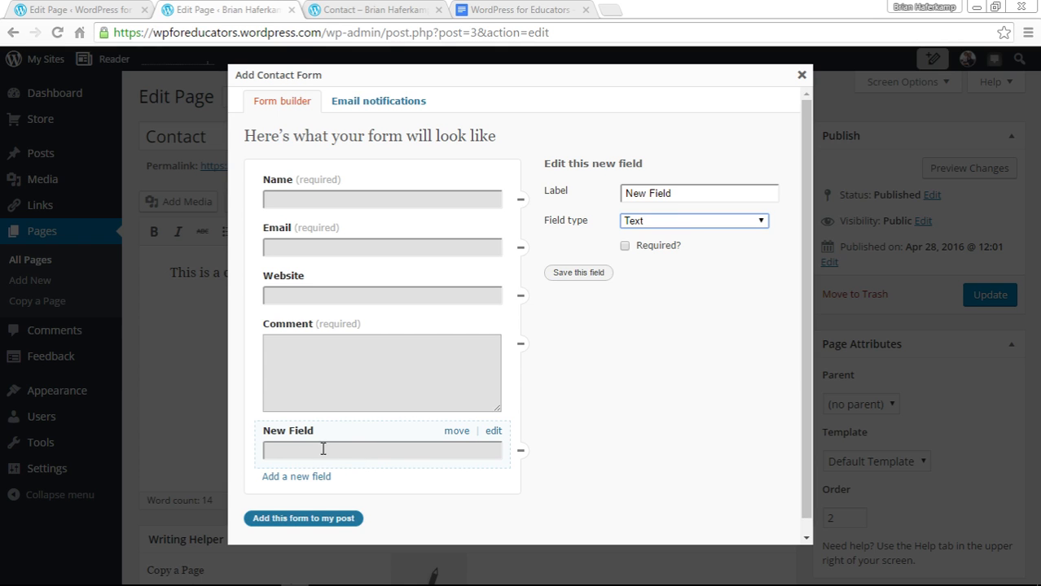
- Turn the new field into a drop-down and add three more options
{"action": "left_click", "coordinate": [682, 222]}
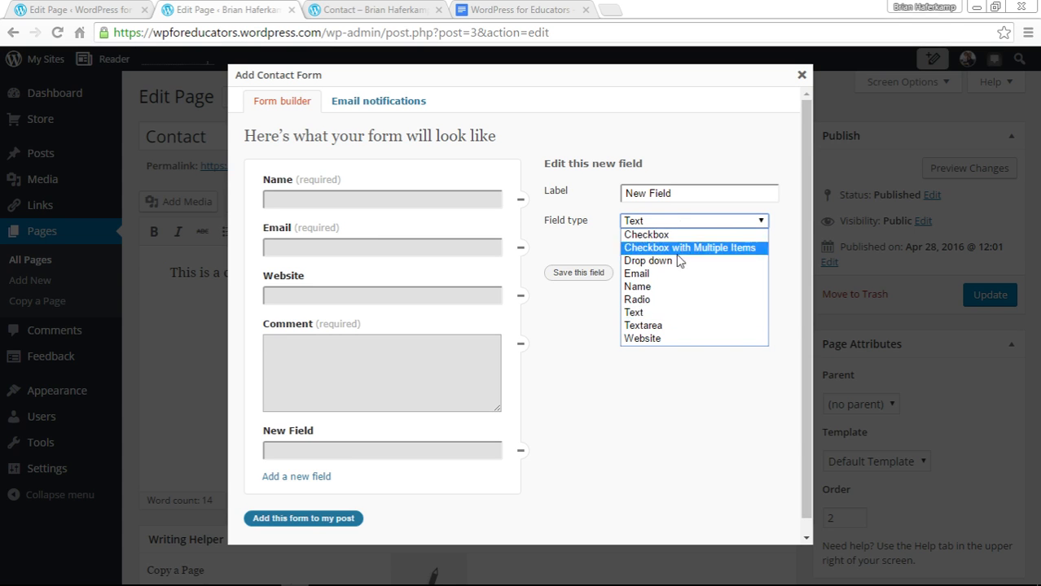
{"action": "left_click", "coordinate": [648, 261]}
{"action": "left_click", "coordinate": [478, 450]}
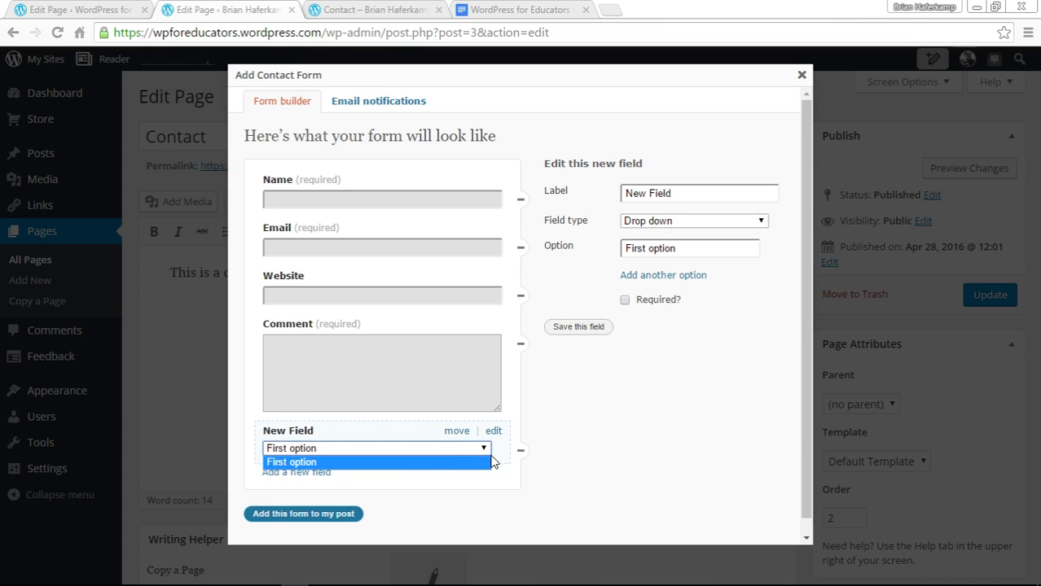
{"action": "left_click", "coordinate": [485, 448]}
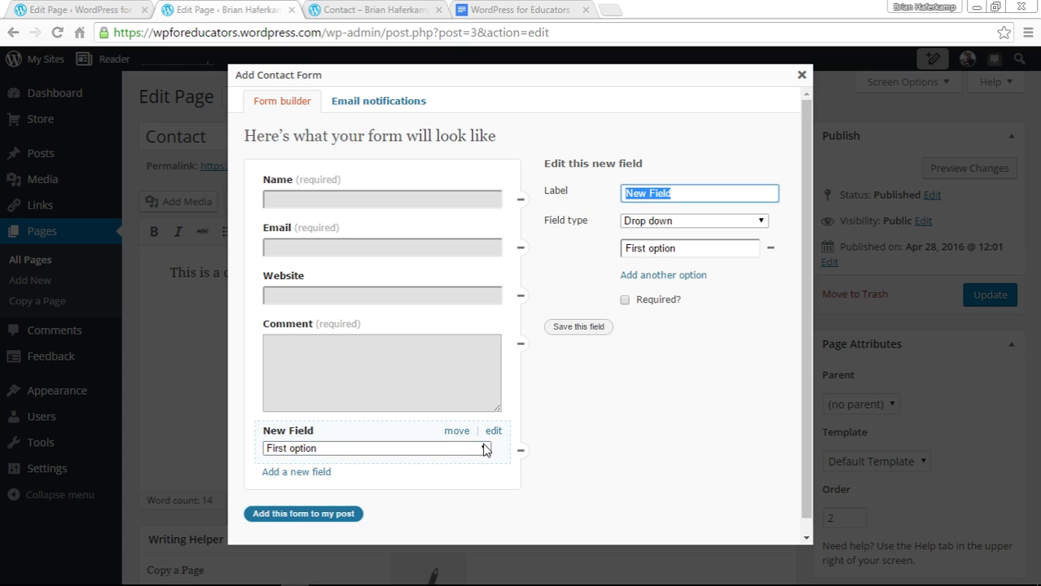
{"action": "left_click", "coordinate": [687, 277]}
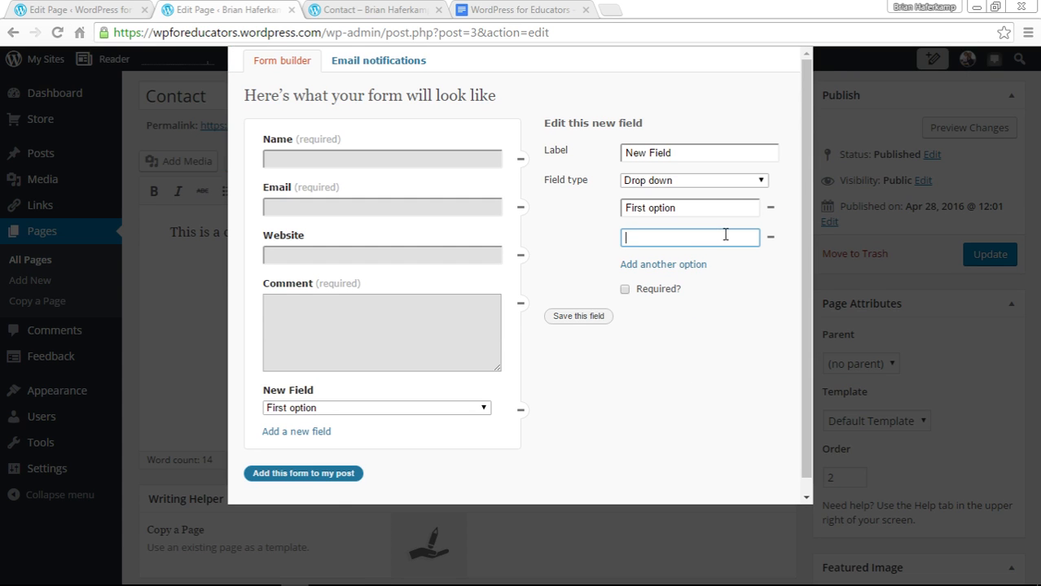
{"action": "left_click", "coordinate": [698, 265]}
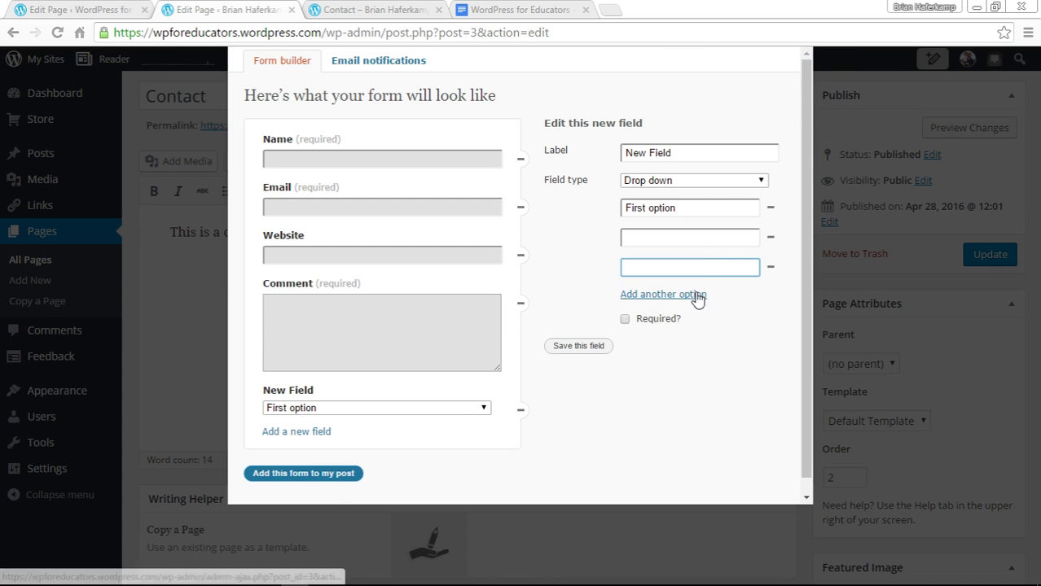
{"action": "left_click", "coordinate": [697, 294]}
{"action": "left_click", "coordinate": [478, 412]}
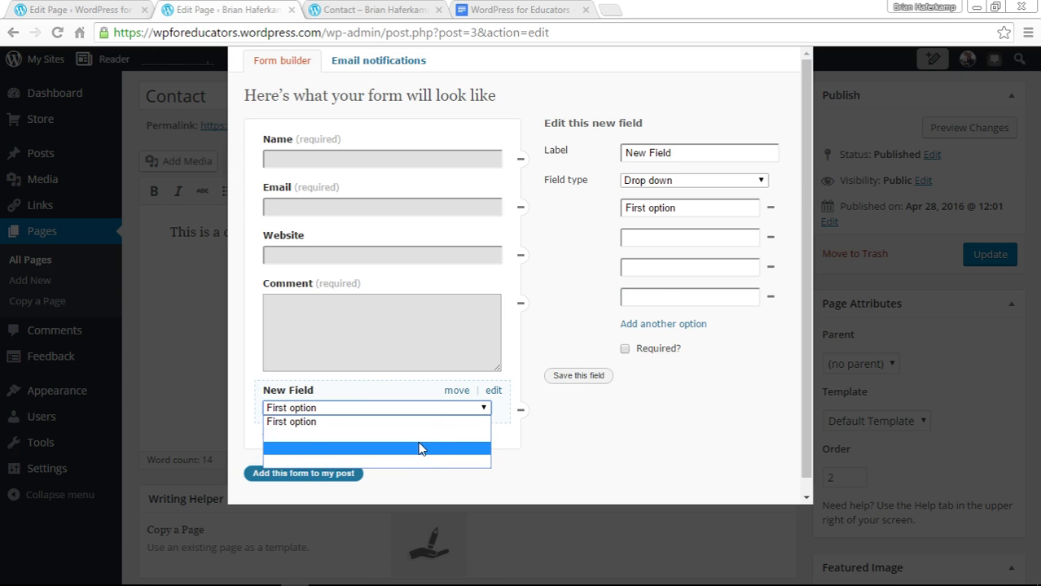
- Fill options 'afgag', 'dsghfghsh', 'sghsghsdf', check the list, then delete the drop-down field
{"action": "left_click", "coordinate": [668, 239]}
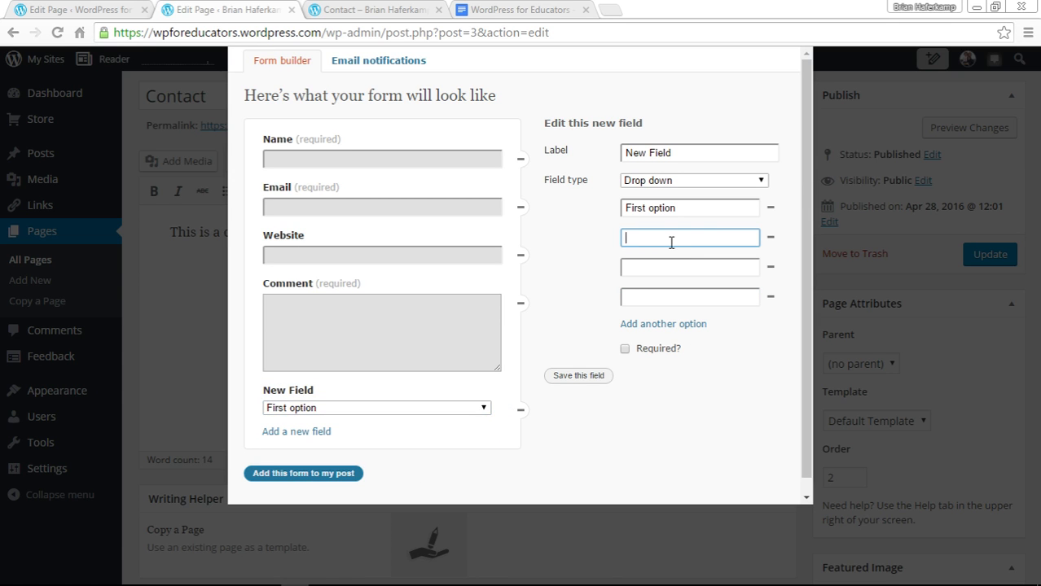
{"action": "type", "text": "afgag"}
{"action": "left_click", "coordinate": [663, 272]}
{"action": "type", "text": "dsghfghsh"}
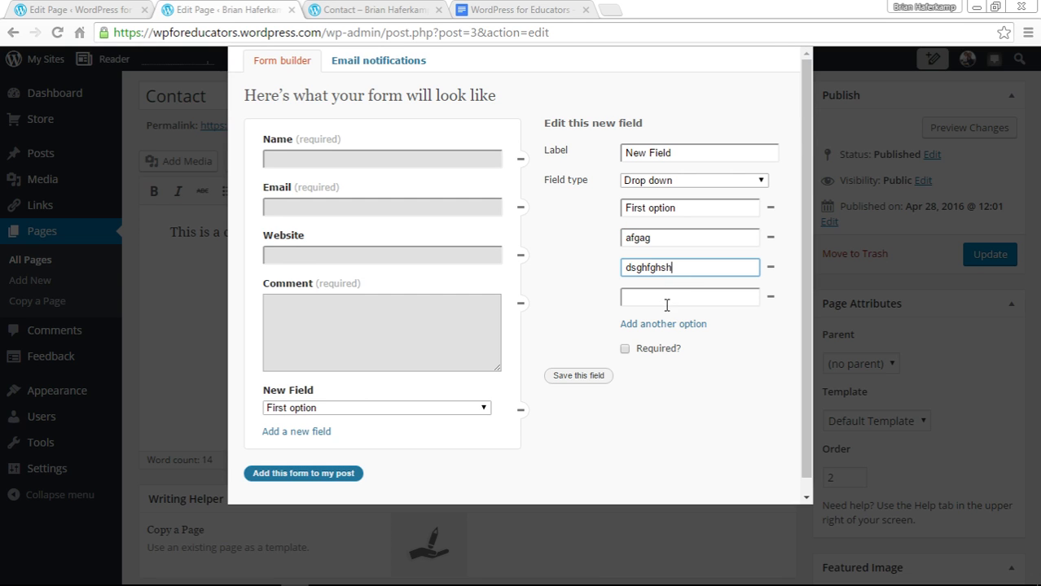
{"action": "left_click", "coordinate": [667, 299]}
{"action": "type", "text": "sghsghsdf"}
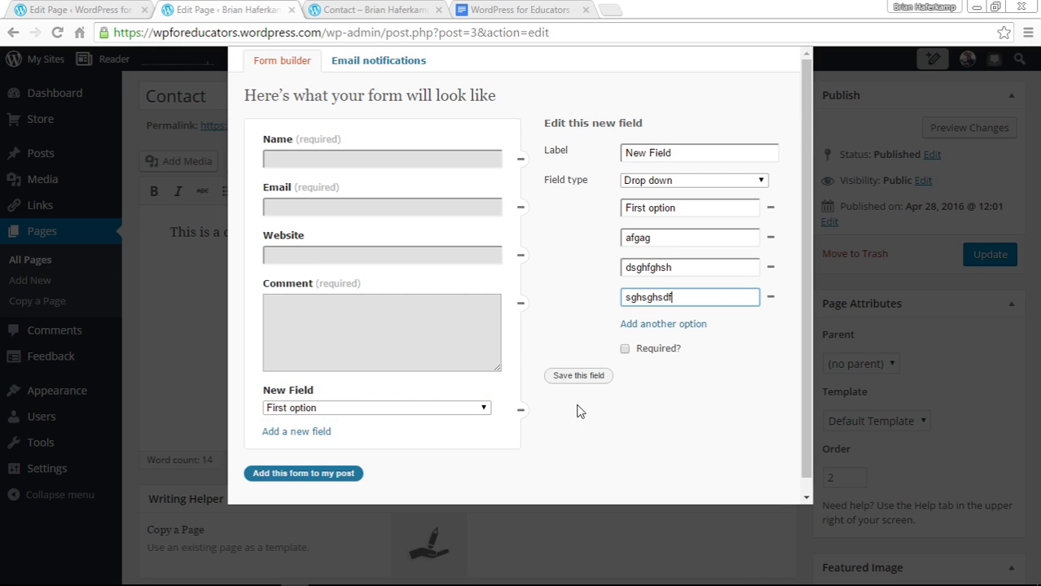
{"action": "left_click", "coordinate": [482, 409]}
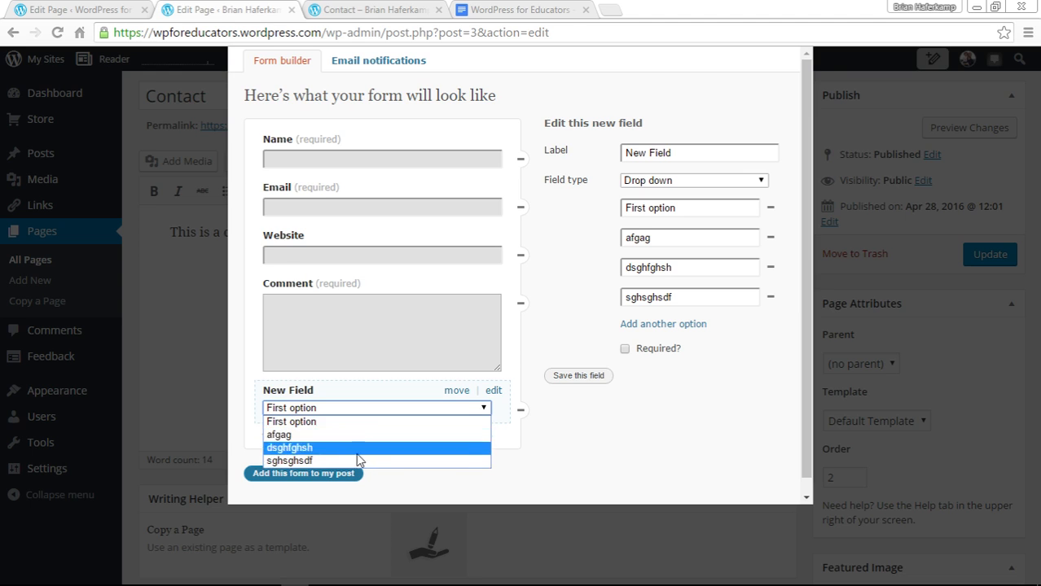
{"action": "left_click", "coordinate": [640, 426]}
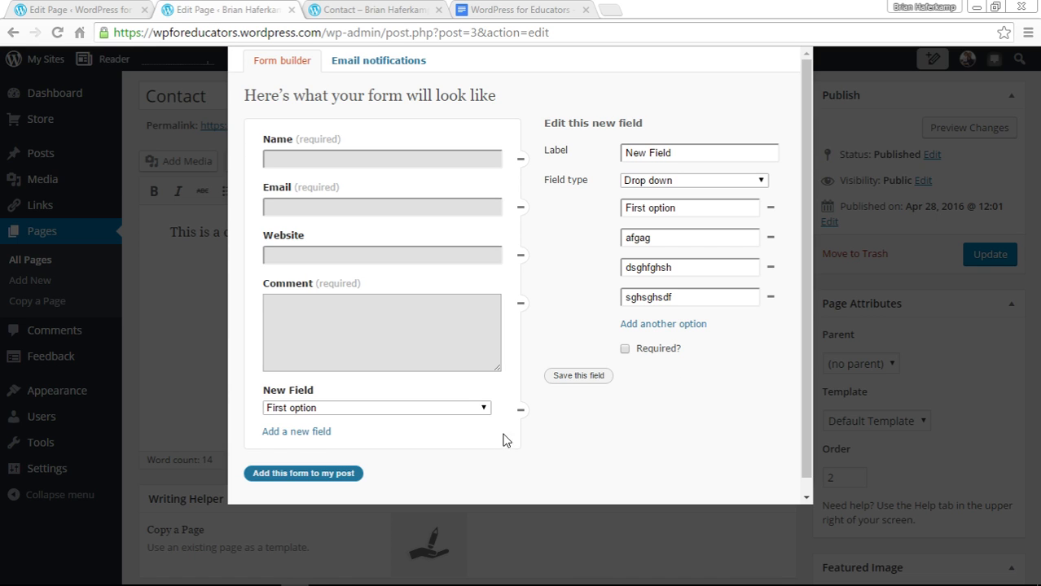
{"action": "left_click", "coordinate": [494, 392]}
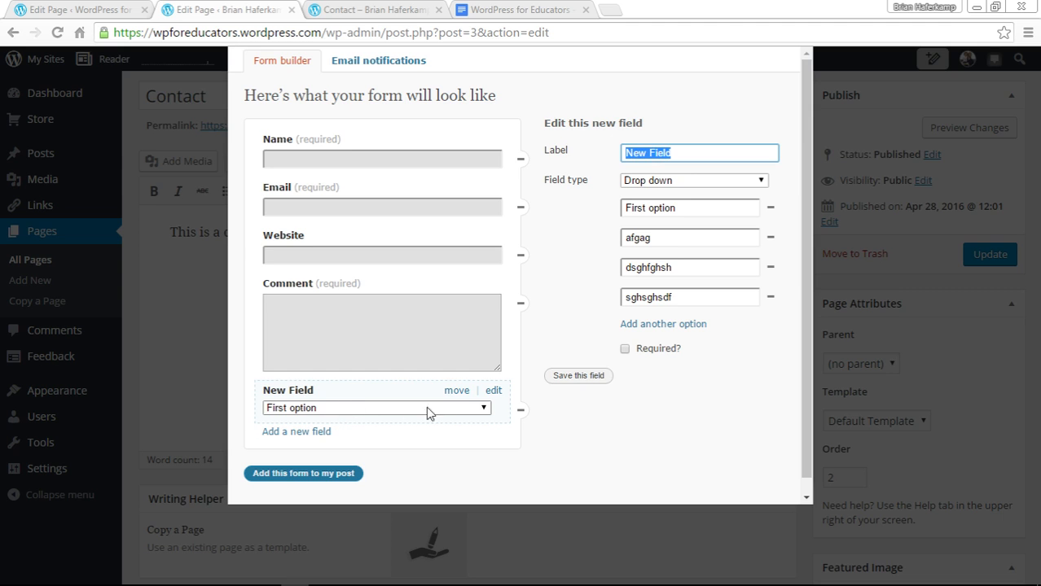
{"action": "left_click", "coordinate": [521, 414]}
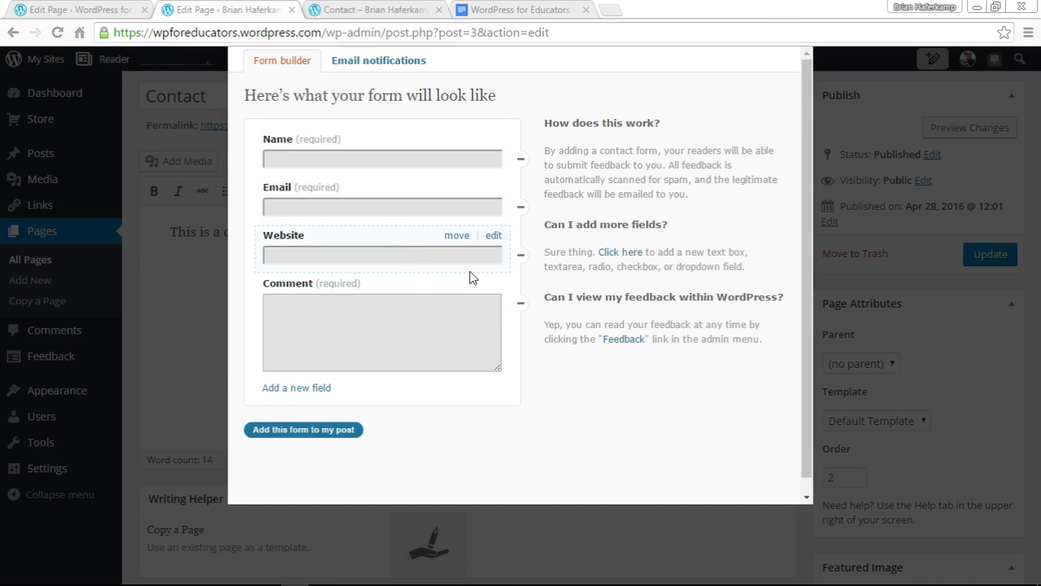
- Replace the Website field with a new optional Website-type field labelled 'Website'
{"action": "left_click", "coordinate": [520, 259]}
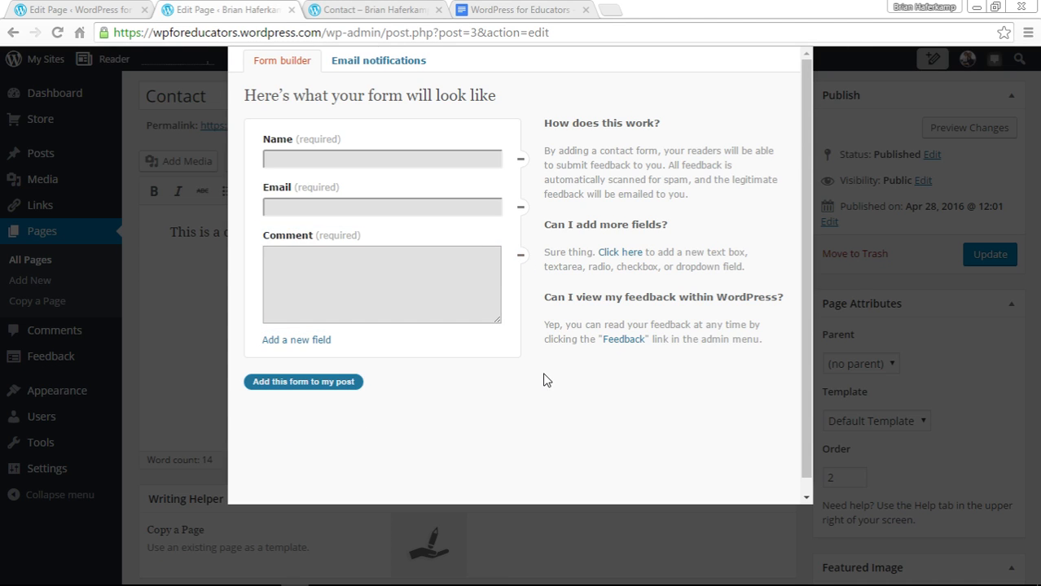
{"action": "left_click", "coordinate": [324, 342]}
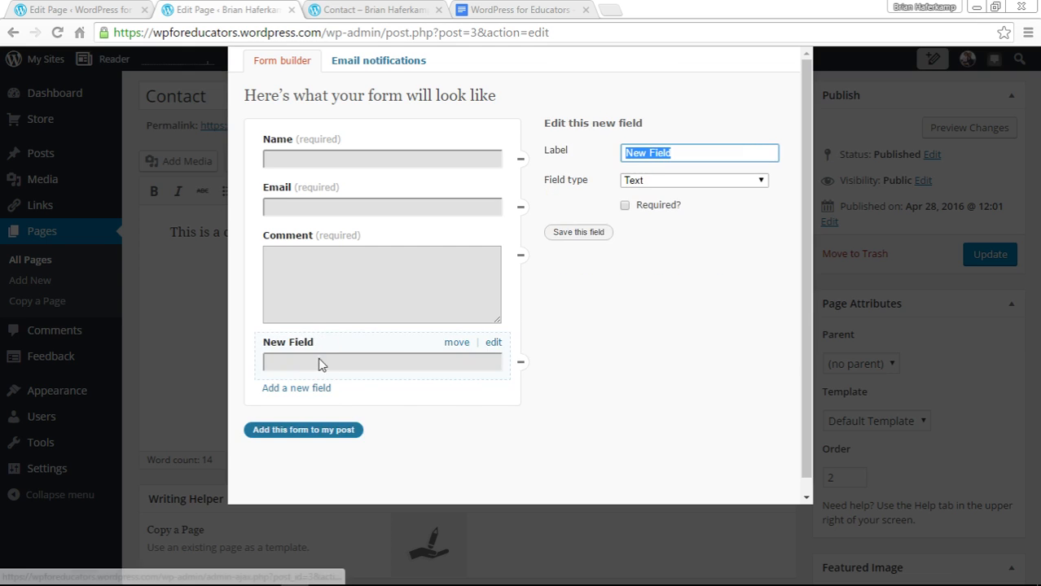
{"action": "left_click", "coordinate": [727, 181]}
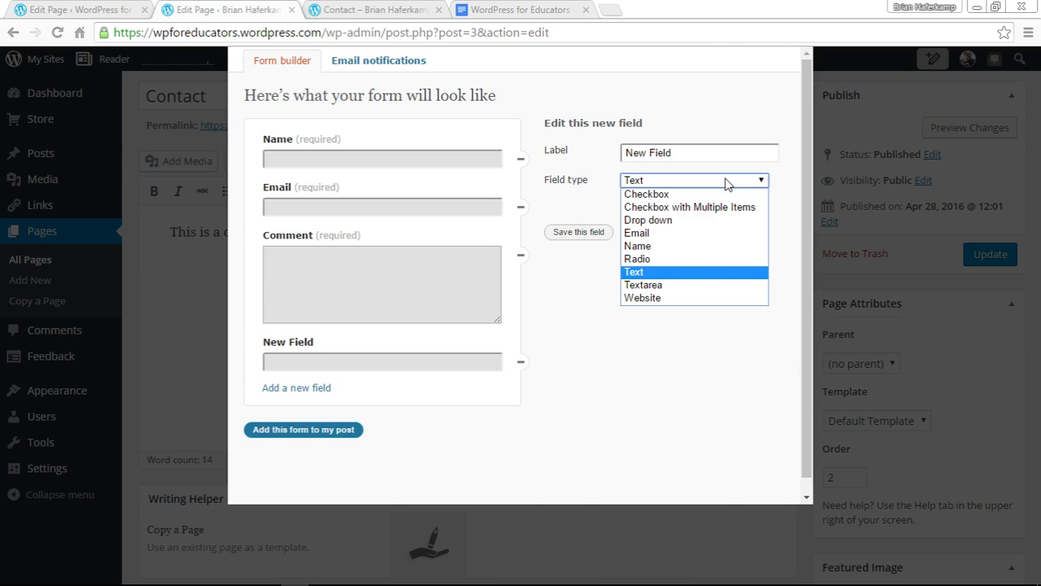
{"action": "left_click", "coordinate": [677, 299]}
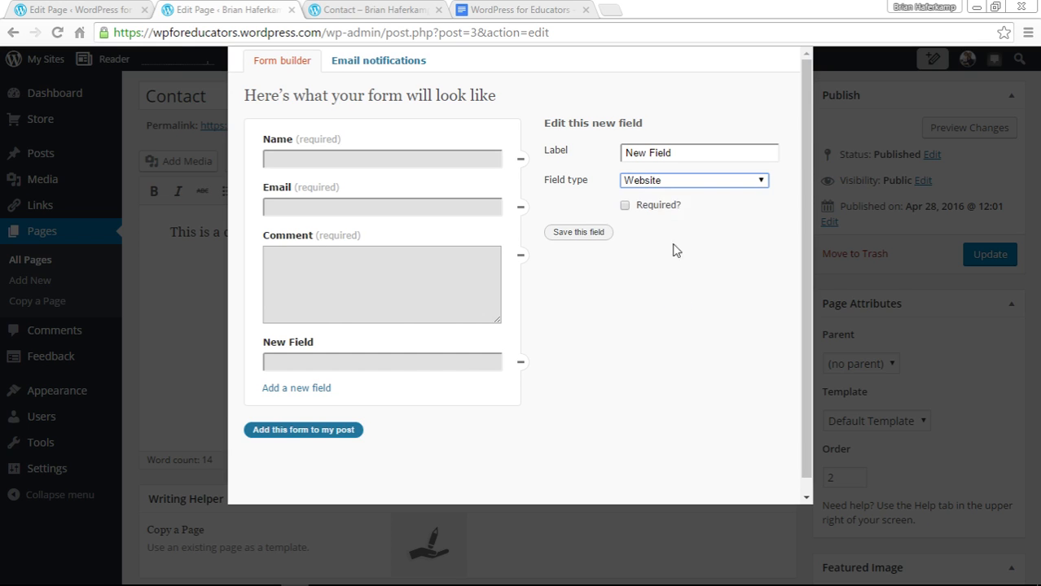
{"action": "left_click", "coordinate": [699, 154]}
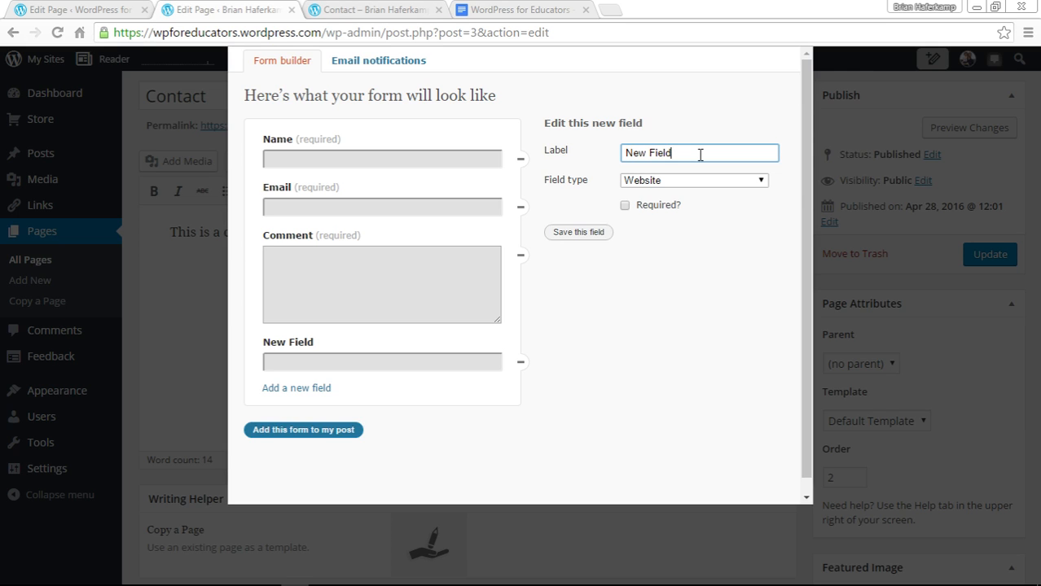
{"action": "key", "text": "BackSpace"}
{"action": "key", "text": "BackSpace"}
{"action": "key", "text": "BackSpace"}
{"action": "key", "text": "BackSpace"}
{"action": "key", "text": "BackSpace"}
{"action": "key", "text": "BackSpace"}
{"action": "key", "text": "BackSpace"}
{"action": "key", "text": "BackSpace"}
{"action": "key", "text": "BackSpace"}
{"action": "type", "text": "Web"}
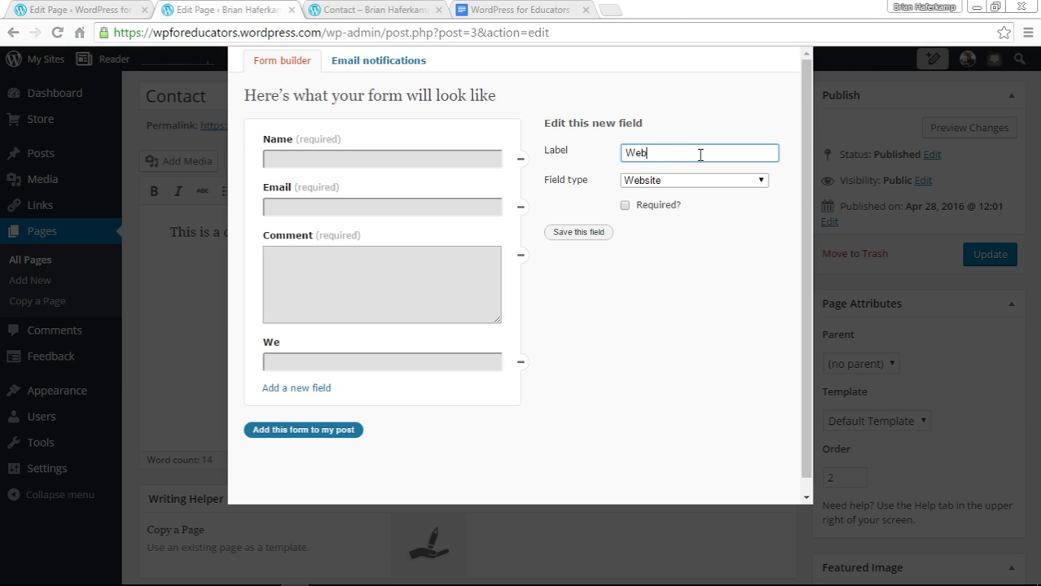
{"action": "type", "text": "site"}
{"action": "left_click", "coordinate": [625, 205]}
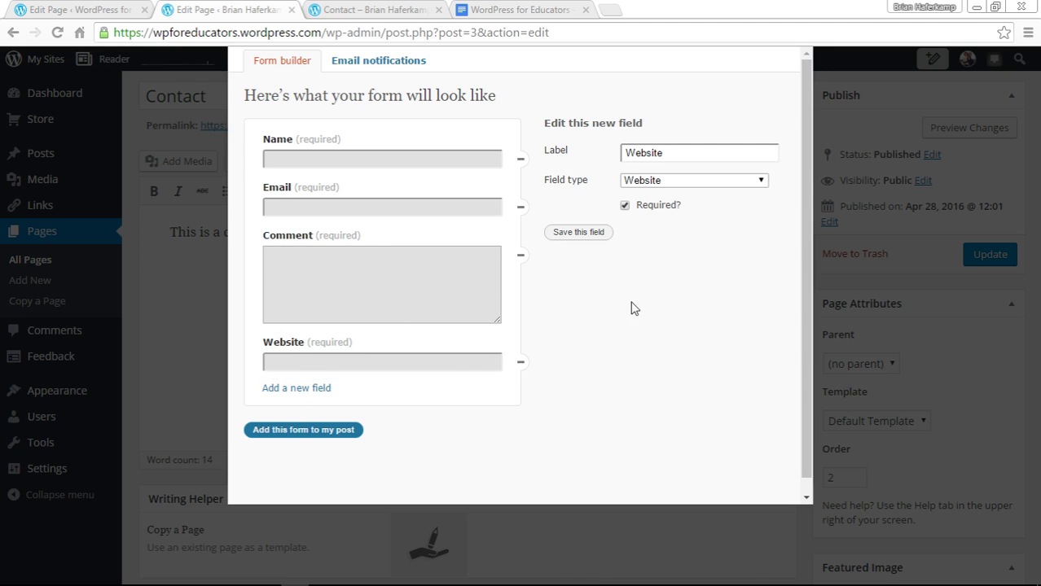
{"action": "left_click", "coordinate": [625, 206]}
{"action": "left_click", "coordinate": [584, 237]}
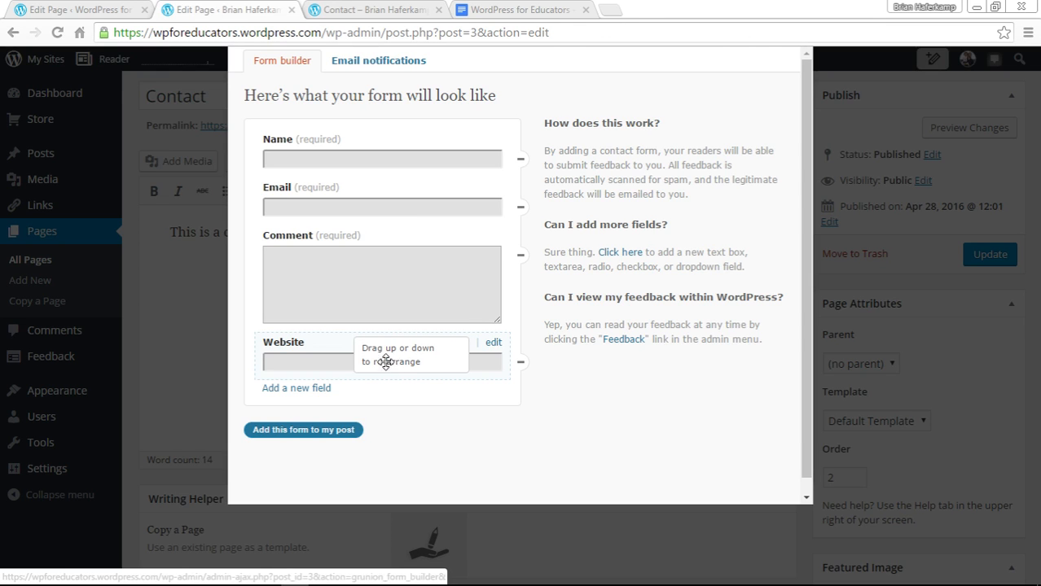
- Move Website between Email and Comment, make Email and Name optional, then view Email notifications
{"action": "left_click_drag", "start_coordinate": [445, 347], "coordinate": [443, 284]}
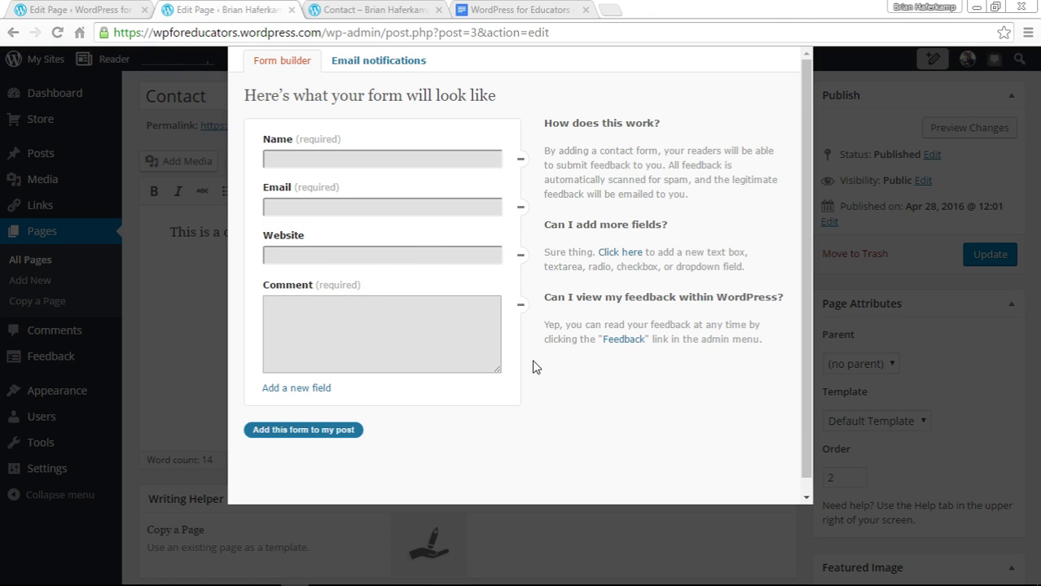
{"action": "mouse_move", "coordinate": [465, 213]}
{"action": "left_click", "coordinate": [493, 189]}
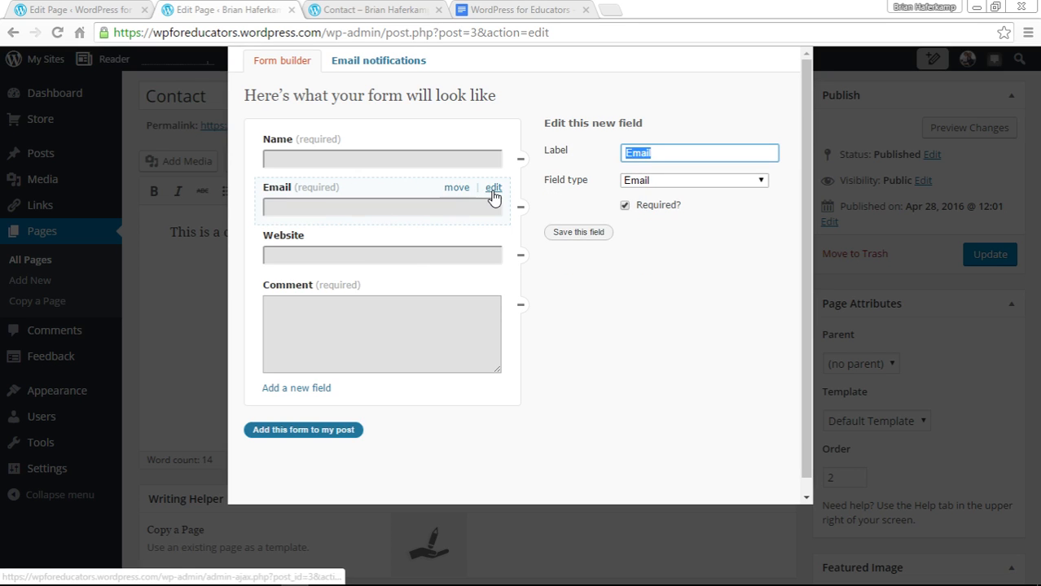
{"action": "left_click", "coordinate": [625, 205]}
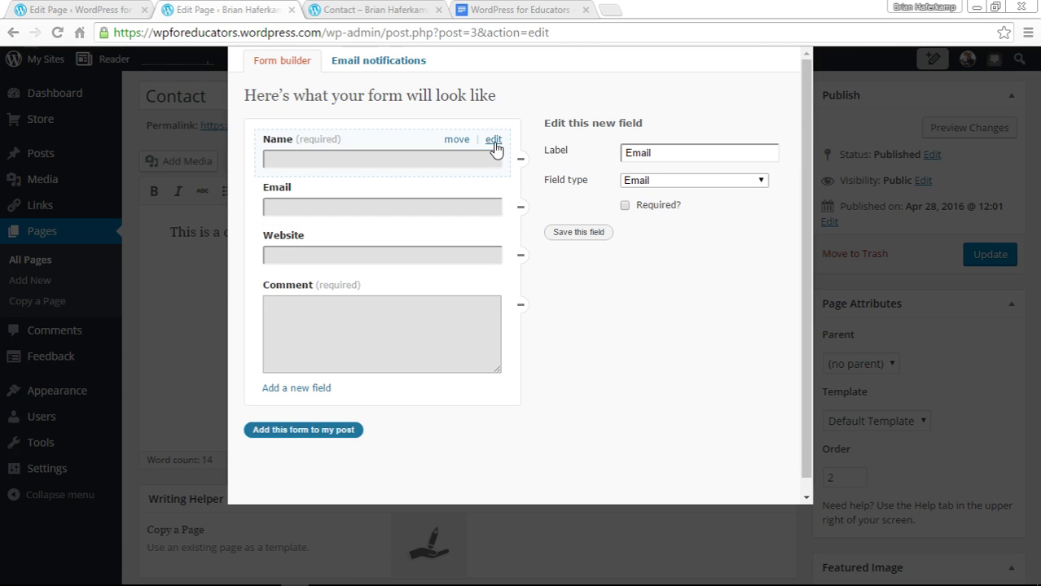
{"action": "left_click", "coordinate": [494, 141]}
{"action": "left_click", "coordinate": [625, 206]}
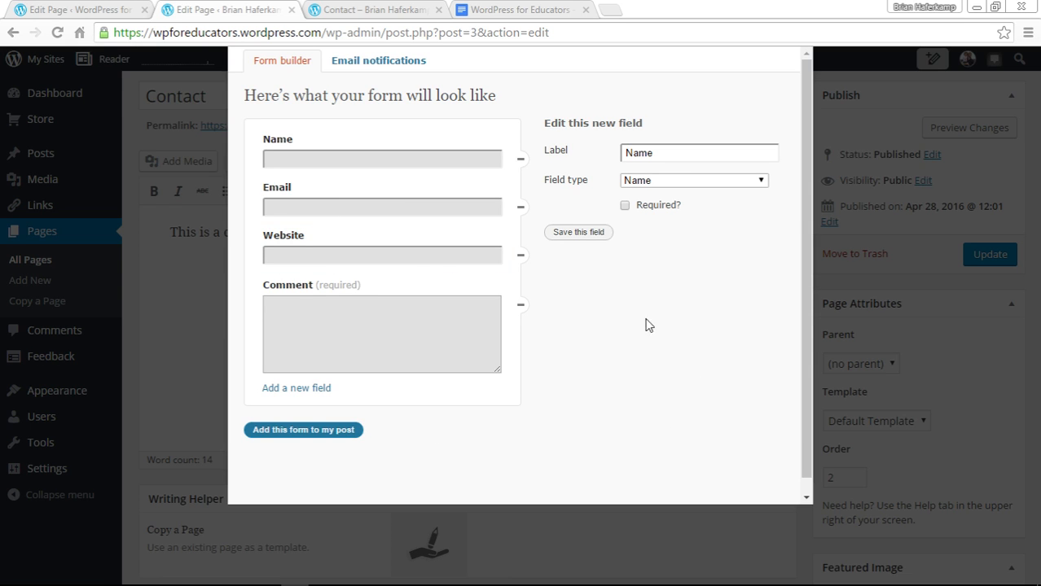
{"action": "left_click", "coordinate": [368, 68]}
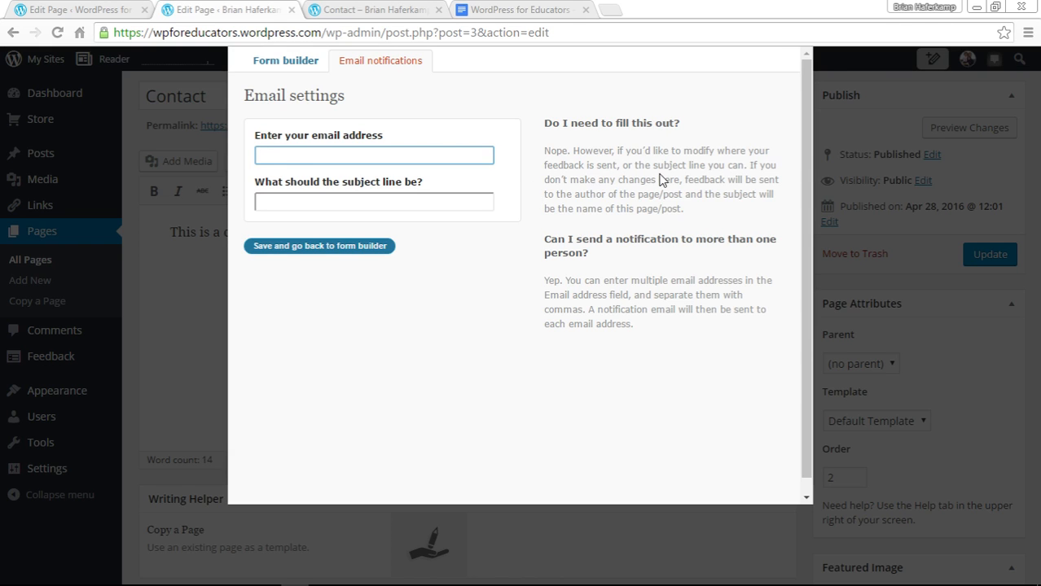
- Set the notification subject to 'Contact form submission from my personal site'
{"action": "left_click", "coordinate": [359, 204]}
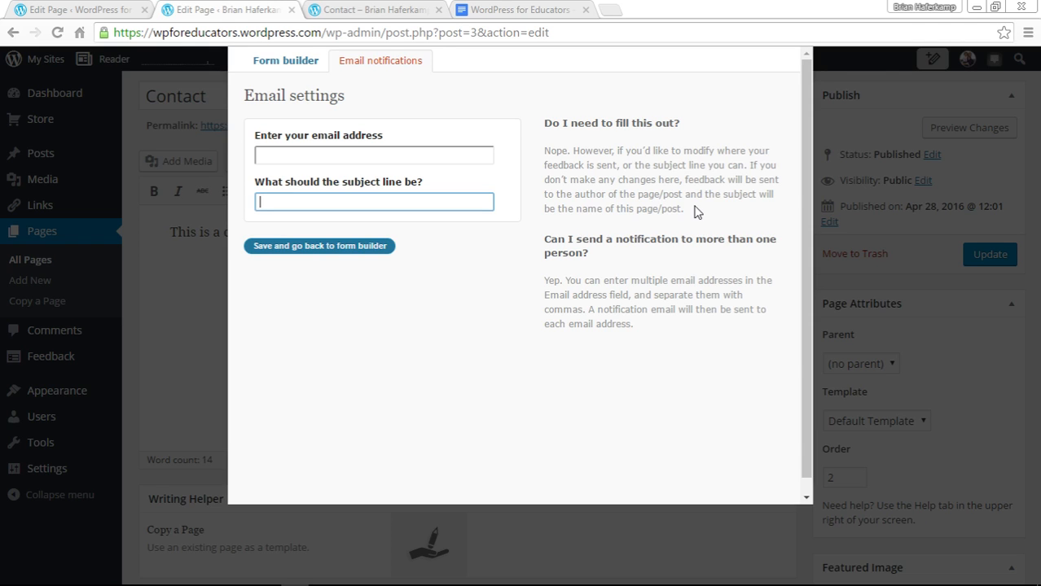
{"action": "left_click_drag", "start_coordinate": [653, 165], "coordinate": [741, 165]}
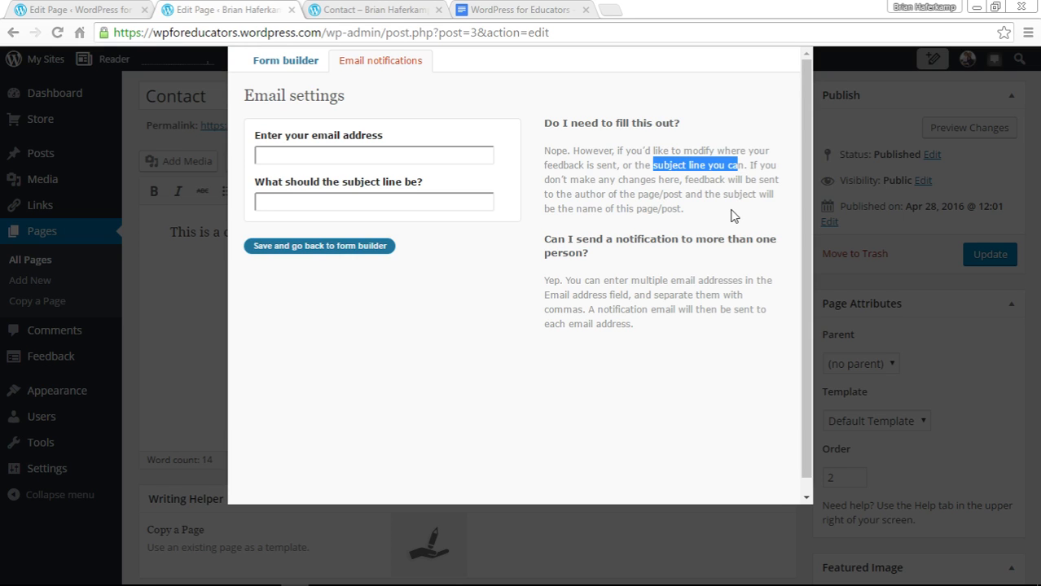
{"action": "left_click", "coordinate": [424, 208]}
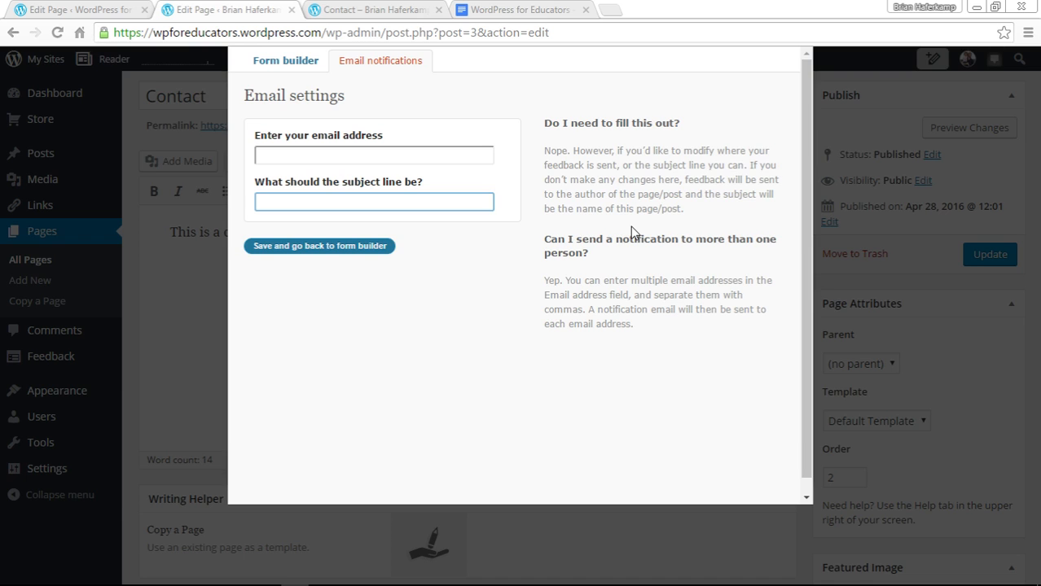
{"action": "type", "text": "Contact form submission"}
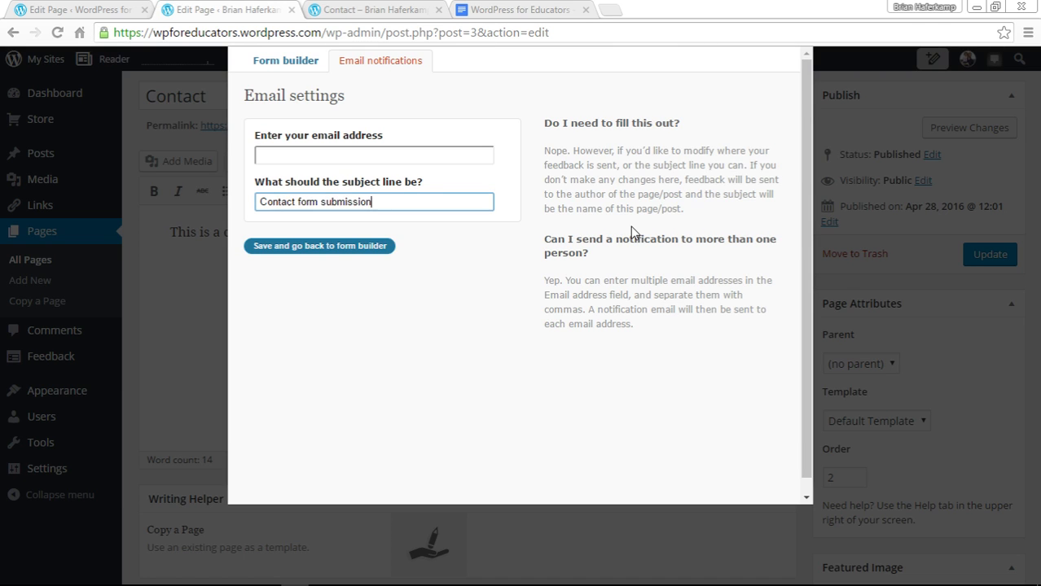
{"action": "type", "text": " from my pes"}
{"action": "type", "text": "sonal site"}
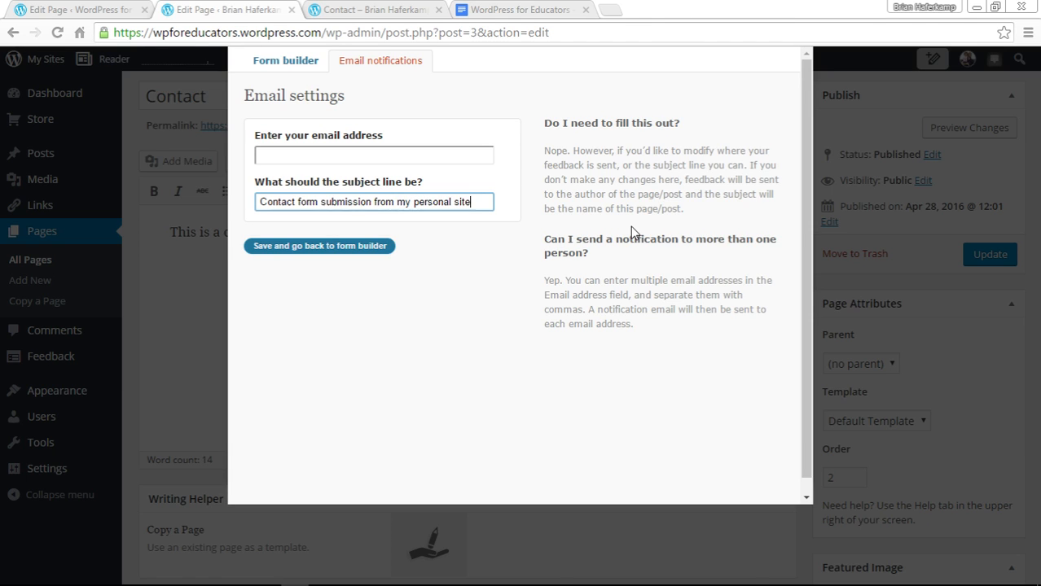
{"action": "left_click", "coordinate": [439, 155]}
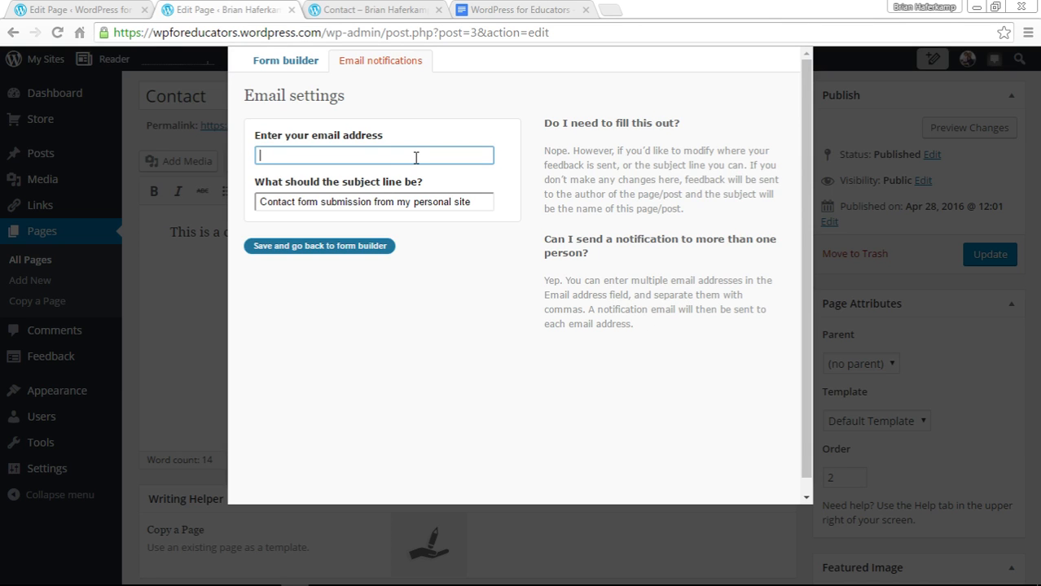
{"action": "type", "text": "dlsjflasjdl@"}
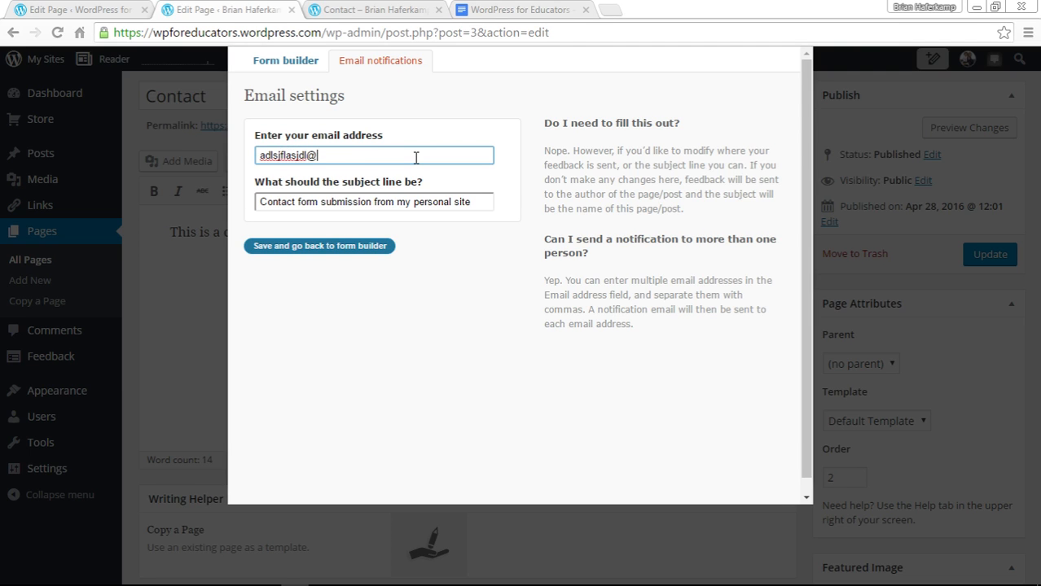
{"action": "type", "text": "lgahgdh.com."}
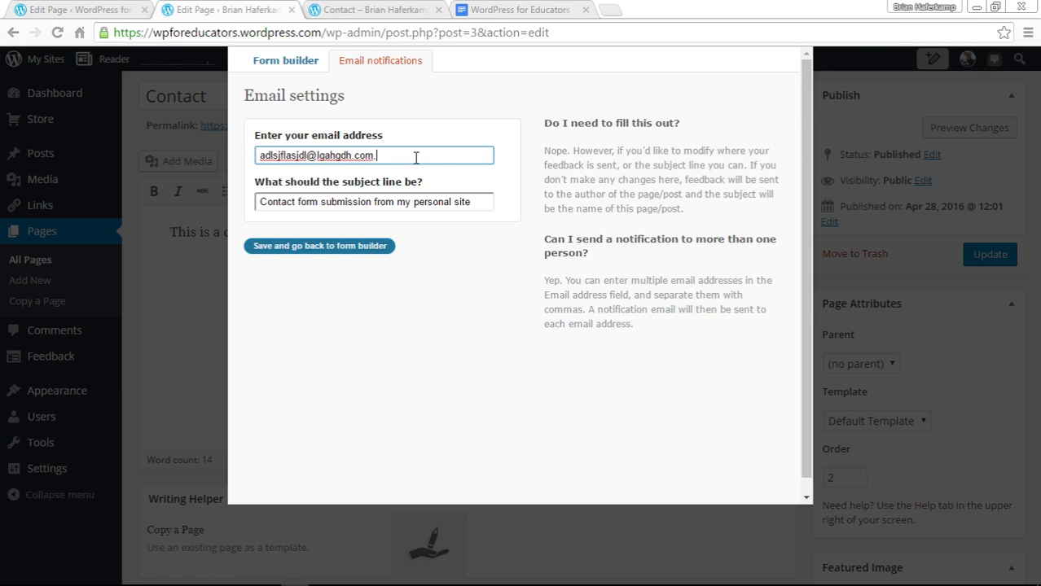
{"action": "type", "text": " alsdhghasdg@ghalg.c"}
{"action": "key", "text": "BackSpace"}
{"action": "type", "text": ".com"}
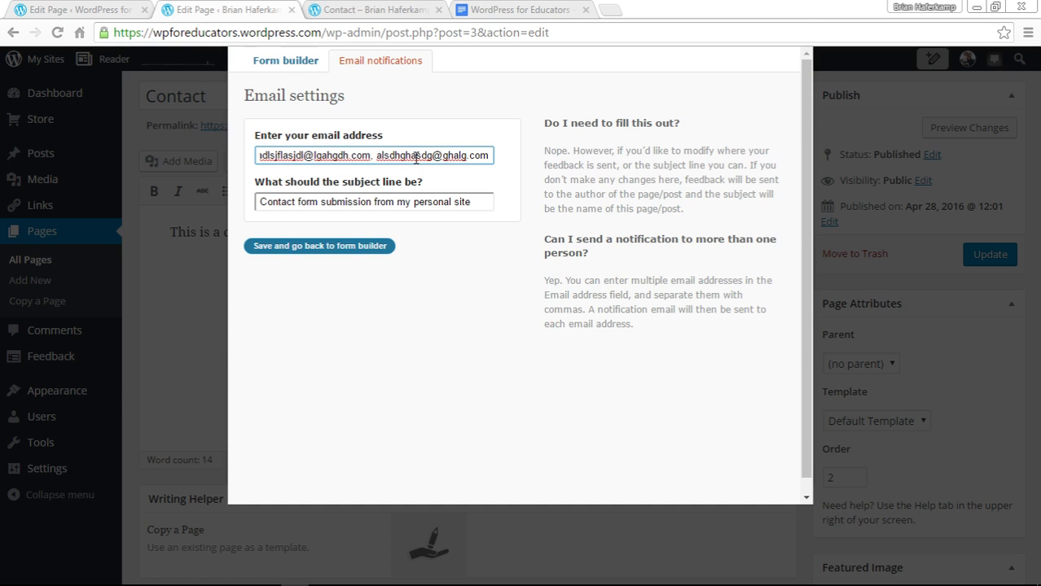
{"action": "key", "text": "Home"}
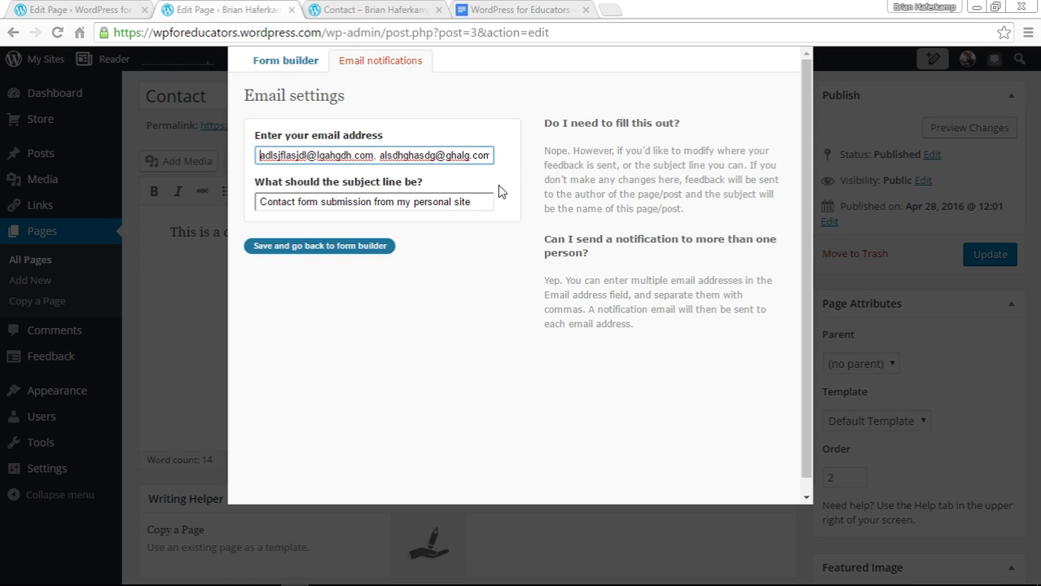
{"action": "triple_click", "coordinate": [483, 156]}
{"action": "key", "text": "BackSpace"}
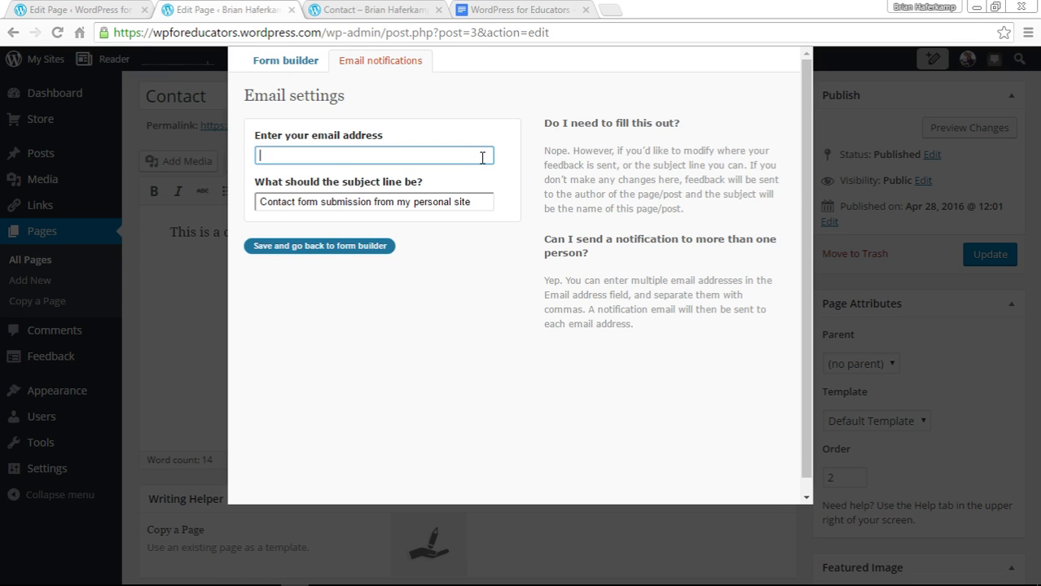
{"action": "left_click", "coordinate": [528, 154]}
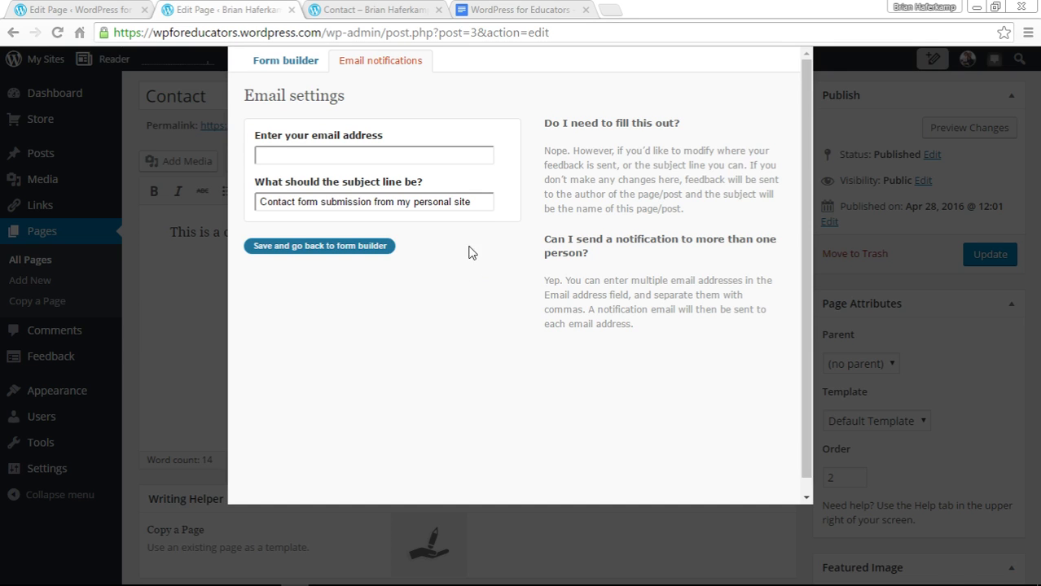
{"action": "left_click", "coordinate": [444, 154]}
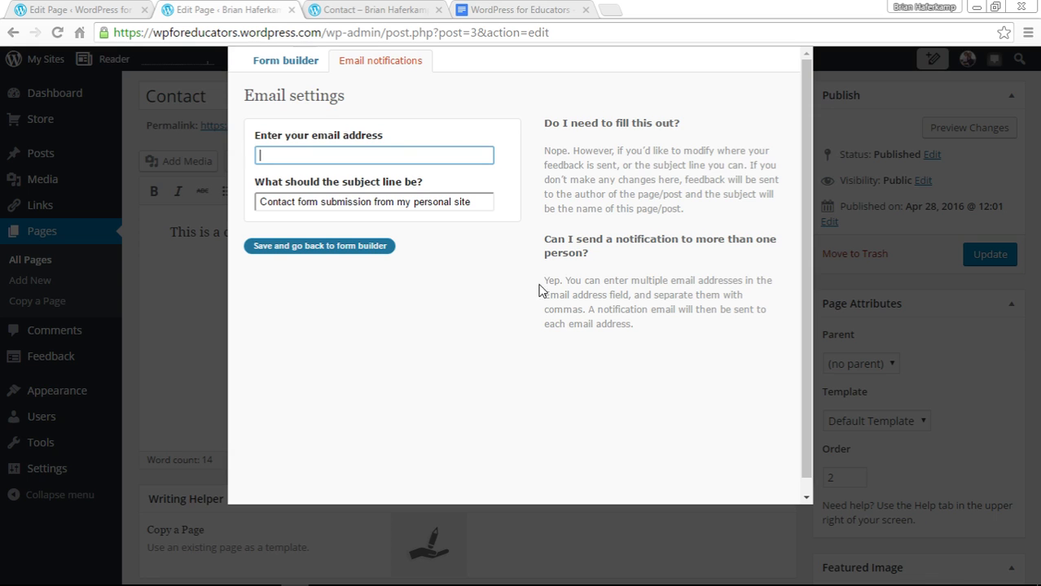
- Save the notification settings and insert the contact form into the page
{"action": "left_click", "coordinate": [329, 247]}
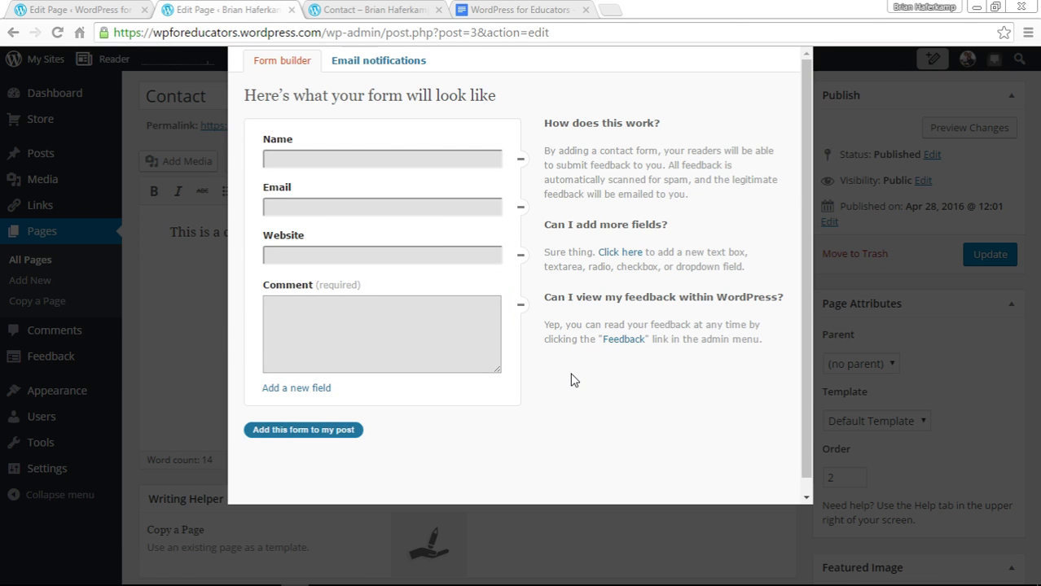
{"action": "left_click", "coordinate": [303, 430]}
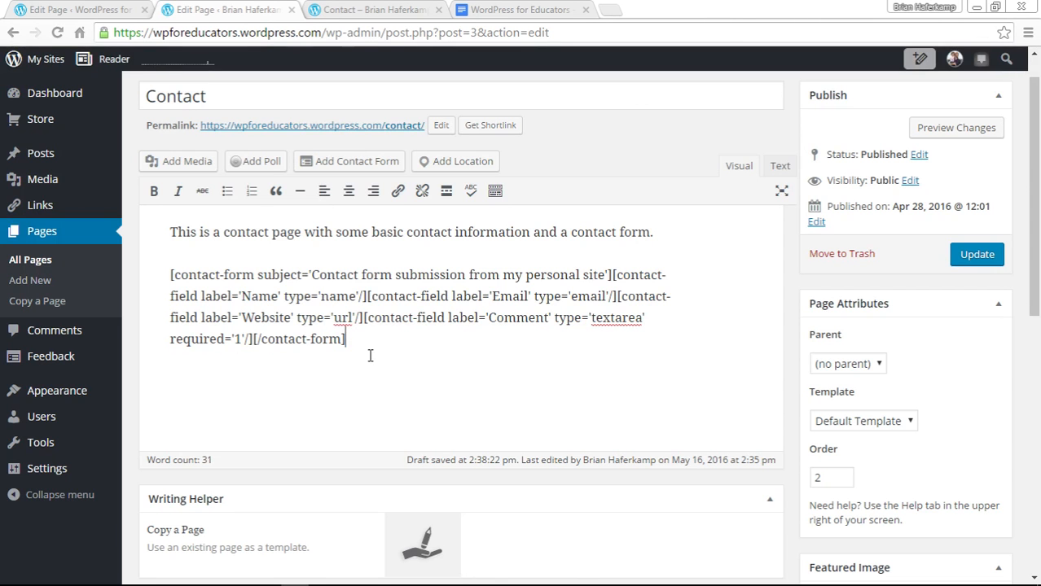
- Check the contact-form shortcode below the intro sentence, including its closing [/contact-form] tag
{"action": "left_click_drag", "start_coordinate": [357, 340], "coordinate": [157, 272]}
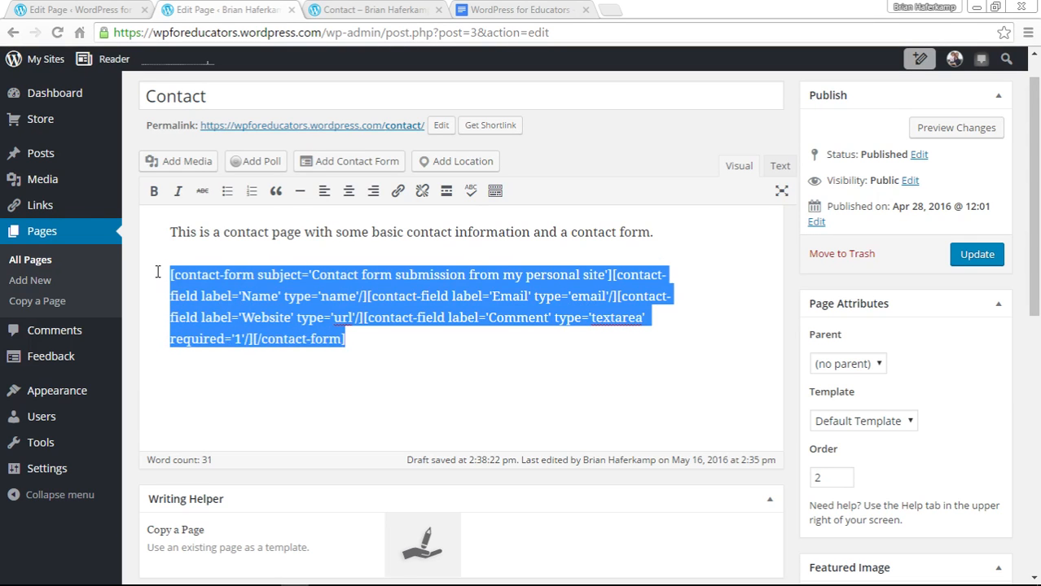
{"action": "left_click", "coordinate": [538, 366]}
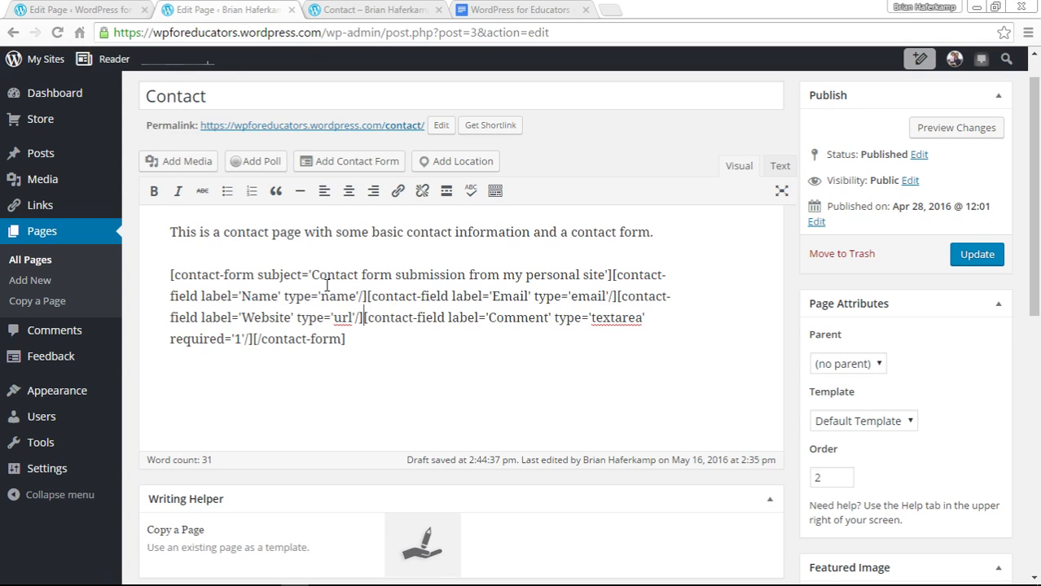
{"action": "left_click_drag", "start_coordinate": [171, 275], "coordinate": [356, 355]}
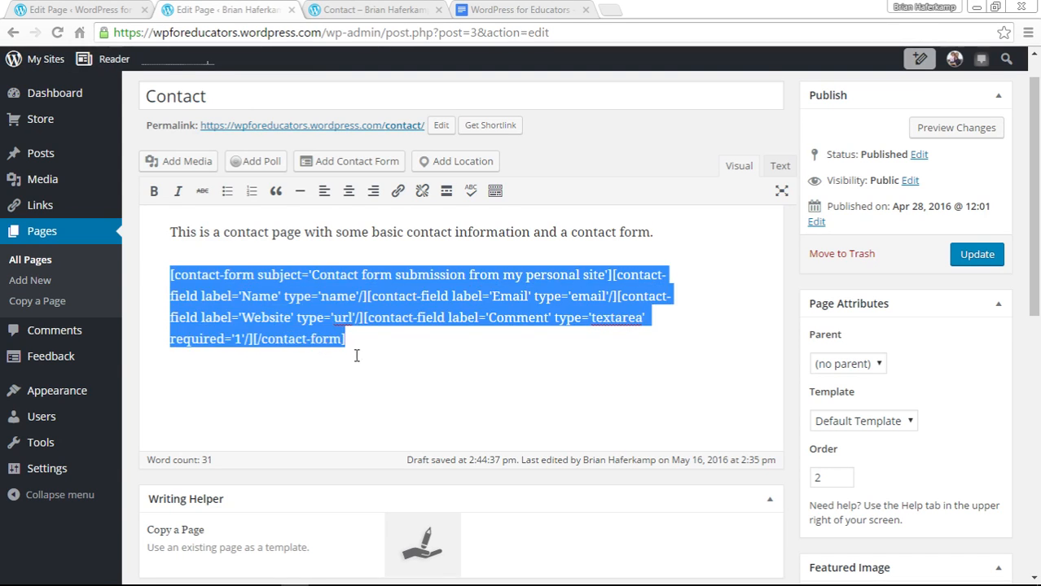
{"action": "left_click", "coordinate": [345, 292]}
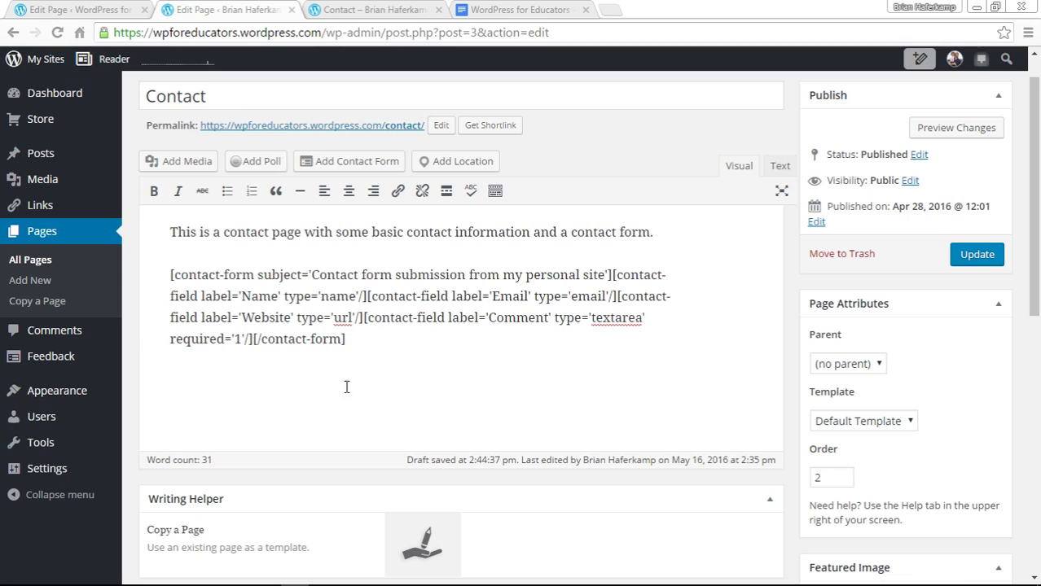
{"action": "left_click_drag", "start_coordinate": [268, 339], "coordinate": [361, 343]}
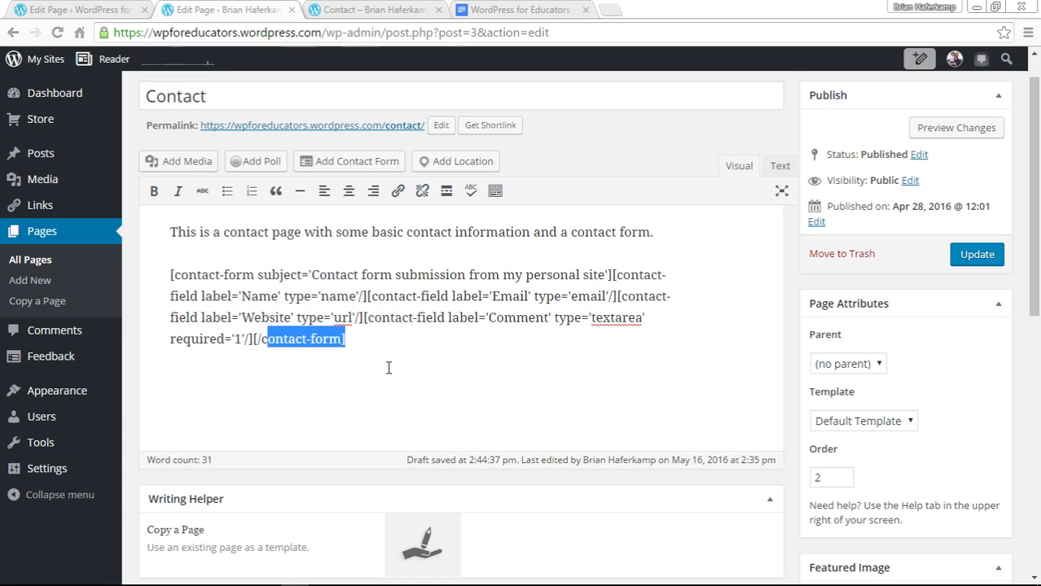
{"action": "left_click", "coordinate": [389, 367]}
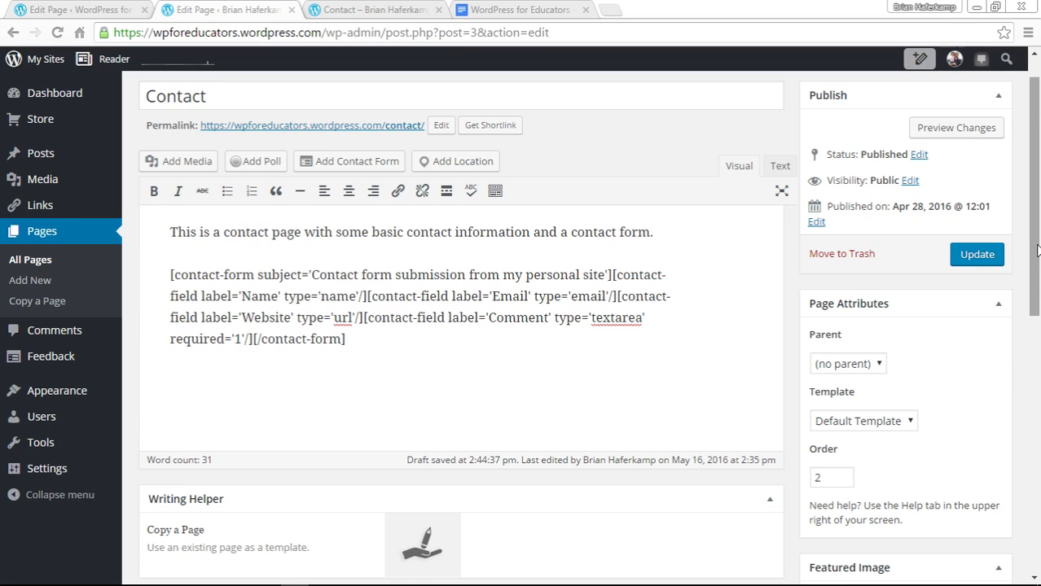
- Update the Contact page and reload the live page to show the contact form
{"action": "left_click", "coordinate": [984, 259]}
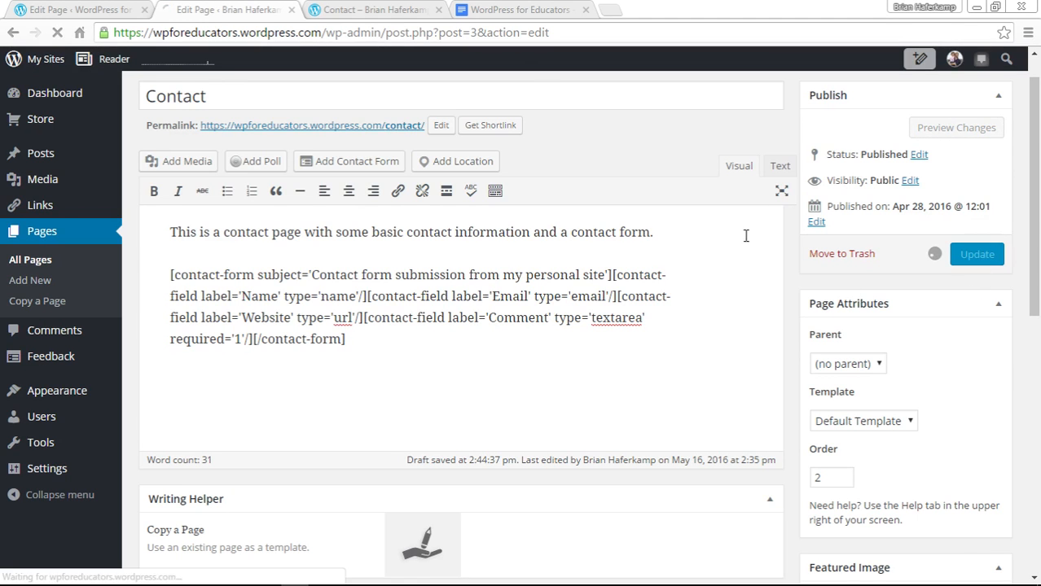
{"action": "left_click", "coordinate": [364, 9]}
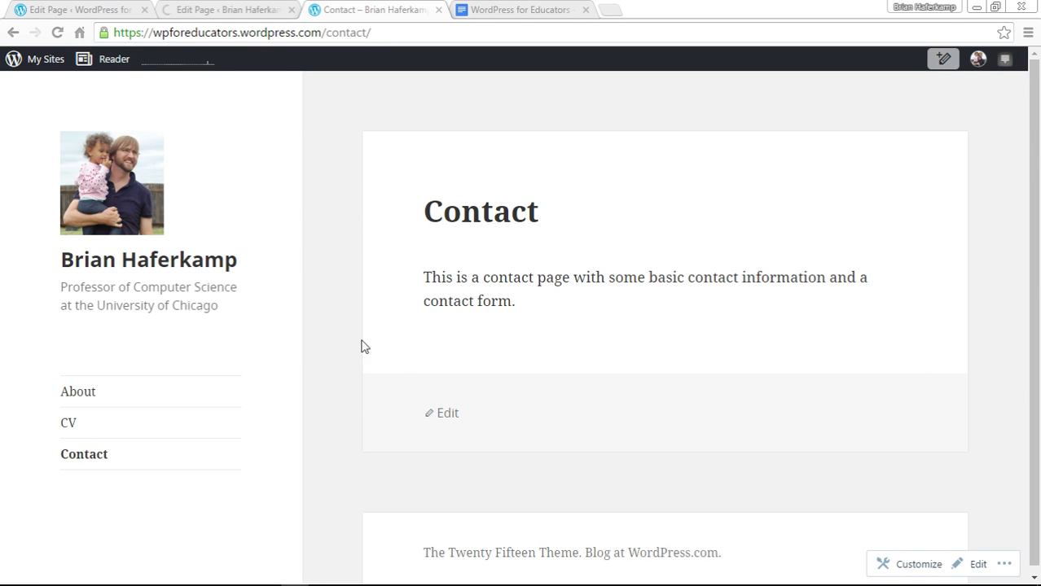
{"action": "left_click", "coordinate": [57, 32]}
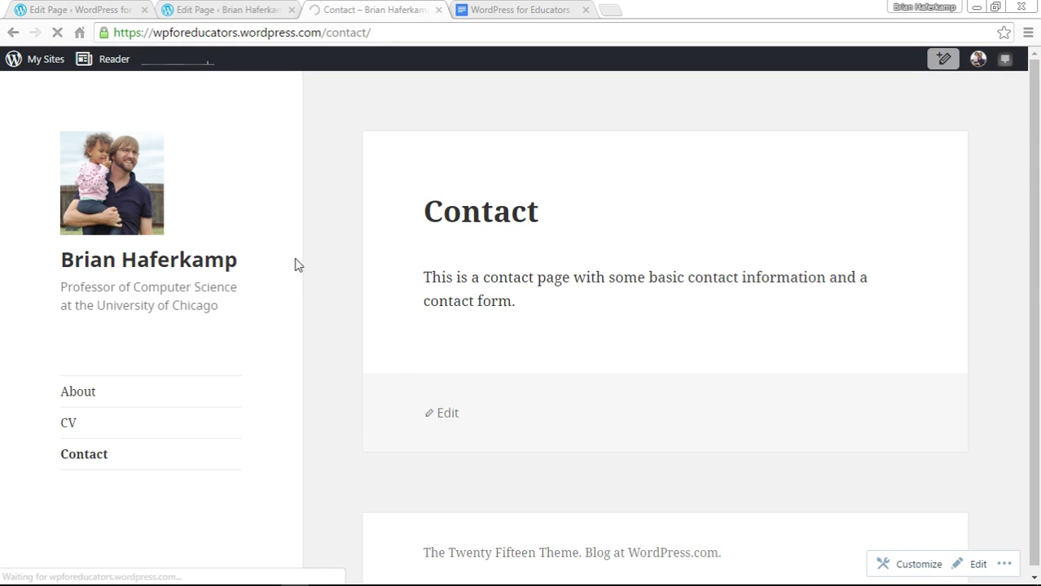
{"action": "scroll", "coordinate": [930, 302], "scroll_direction": "down", "scroll_amount": 4}
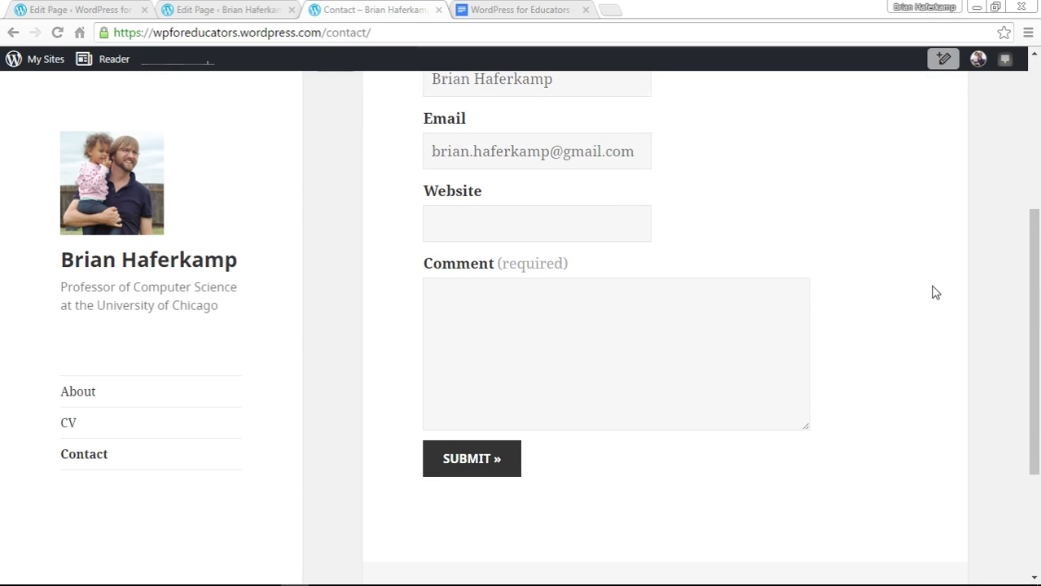
{"action": "scroll", "coordinate": [511, 334], "scroll_direction": "up", "scroll_amount": 2}
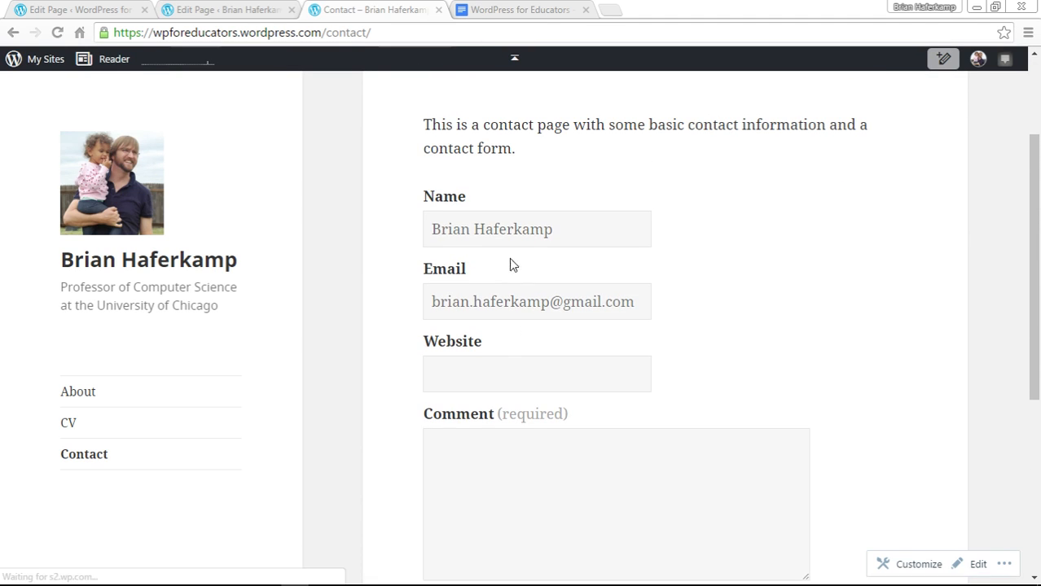
- Clear the prefilled Name and Email fields on the live contact form
{"action": "left_click", "coordinate": [566, 231]}
{"action": "left_click_drag", "start_coordinate": [567, 230], "coordinate": [390, 230]}
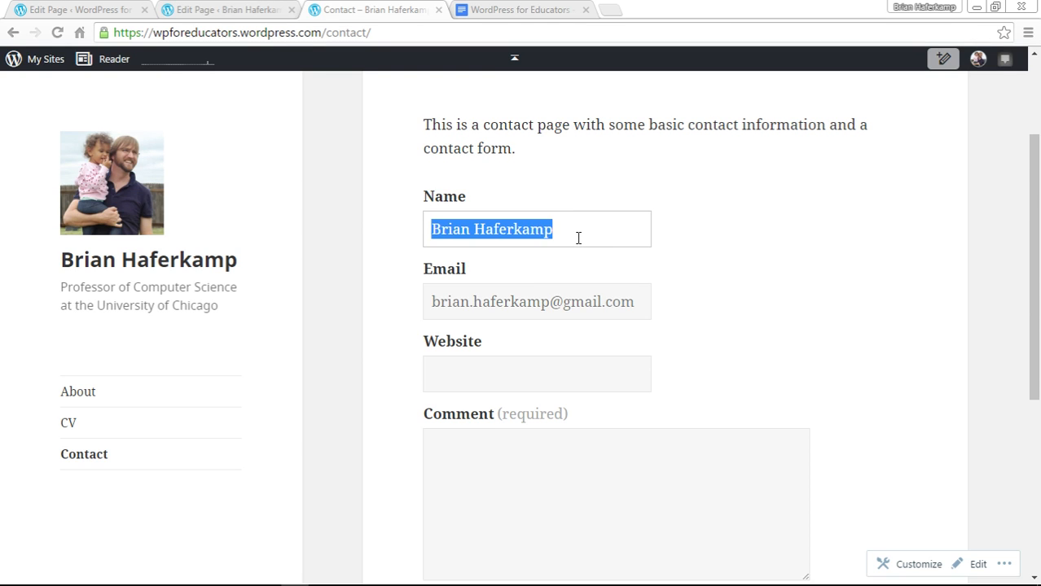
{"action": "key", "text": "BackSpace"}
{"action": "left_click", "coordinate": [585, 313]}
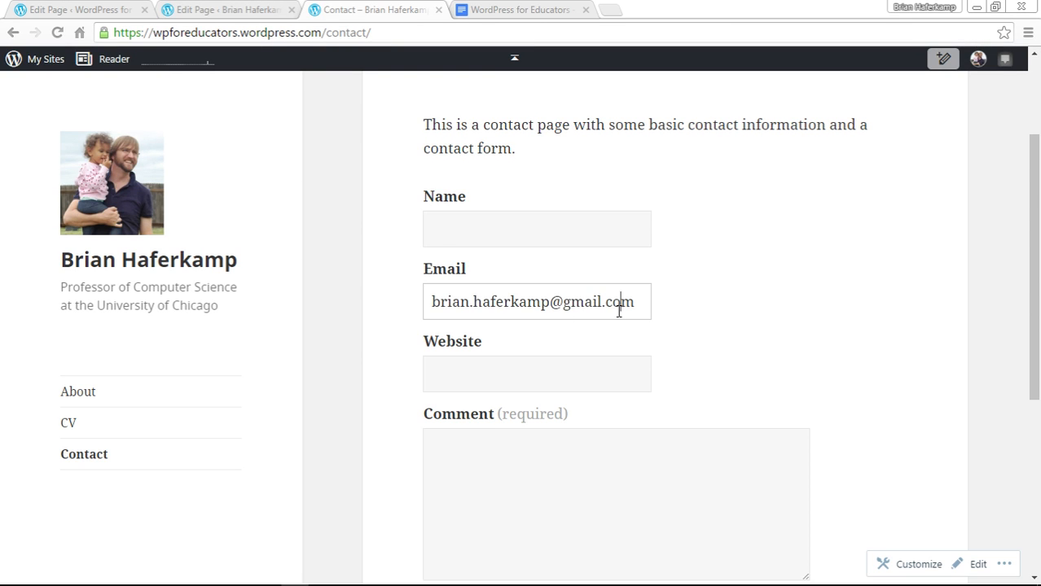
{"action": "left_click_drag", "start_coordinate": [621, 309], "coordinate": [428, 310]}
{"action": "key", "text": "BackSpace"}
{"action": "left_click", "coordinate": [687, 301]}
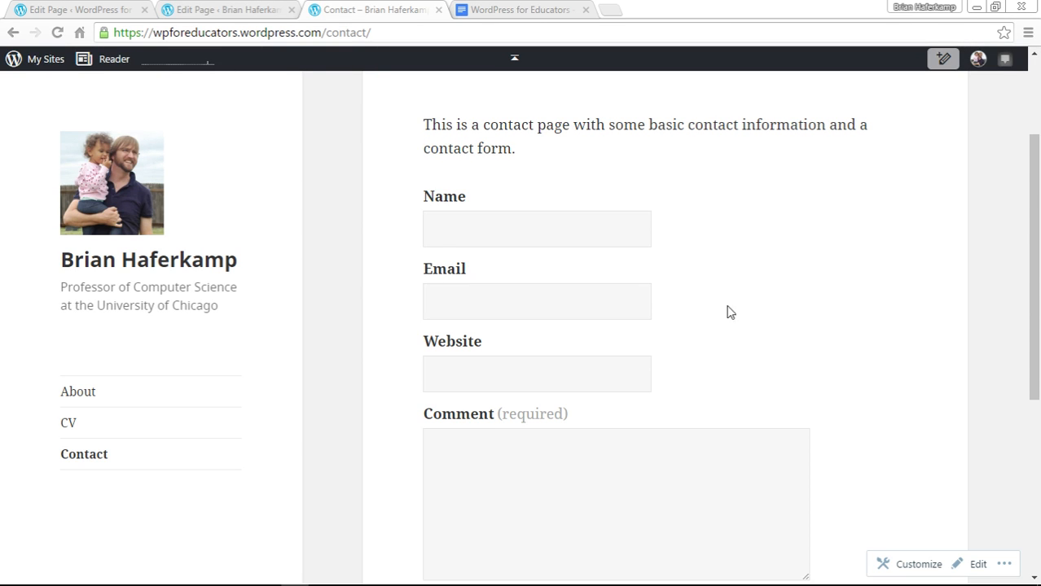
{"action": "scroll", "coordinate": [993, 403], "scroll_direction": "down", "scroll_amount": 2}
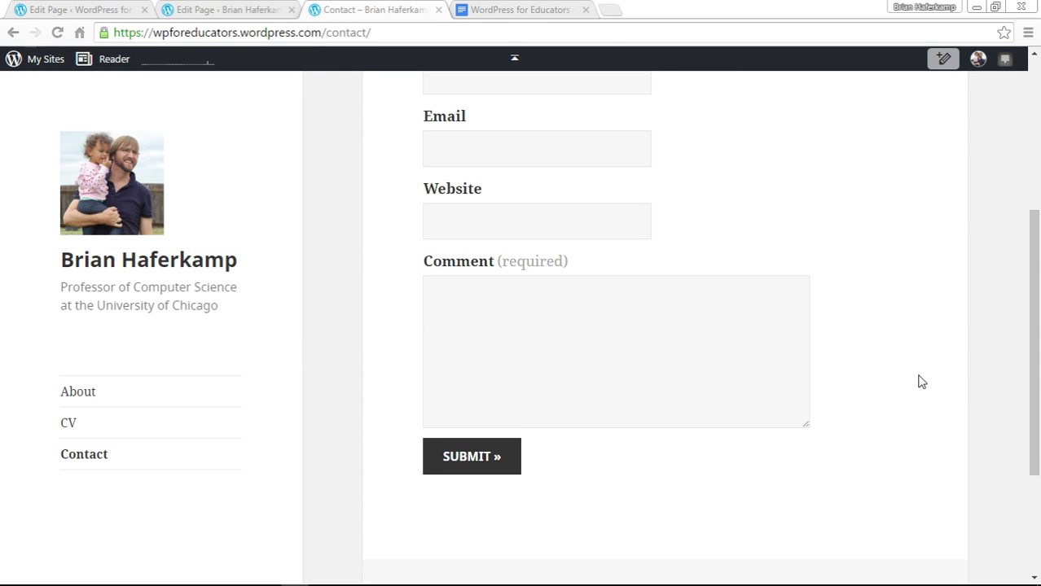
{"action": "scroll", "coordinate": [896, 379], "scroll_direction": "up", "scroll_amount": 2}
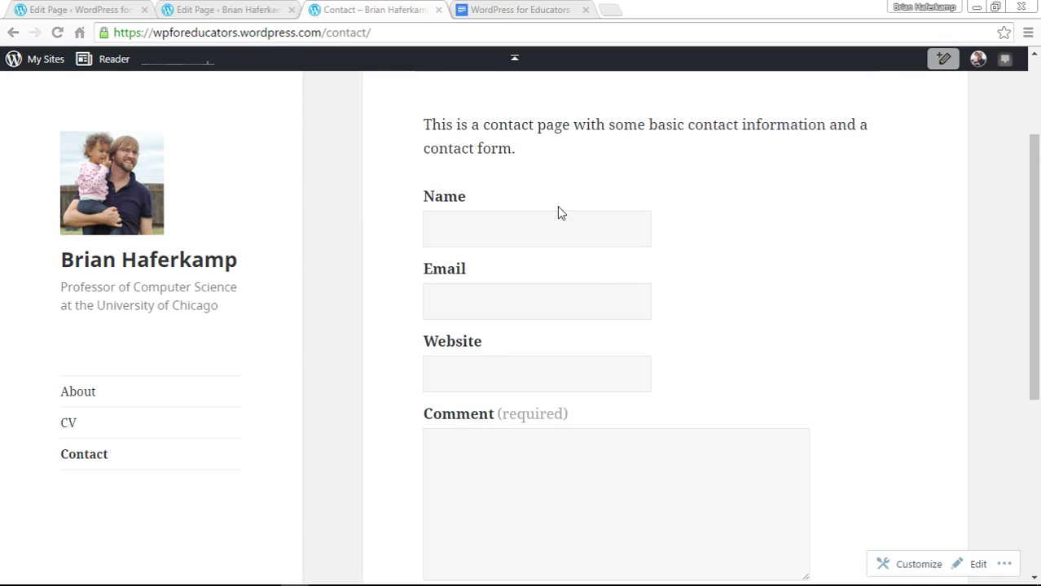
{"action": "scroll", "coordinate": [876, 464], "scroll_direction": "down", "scroll_amount": 3}
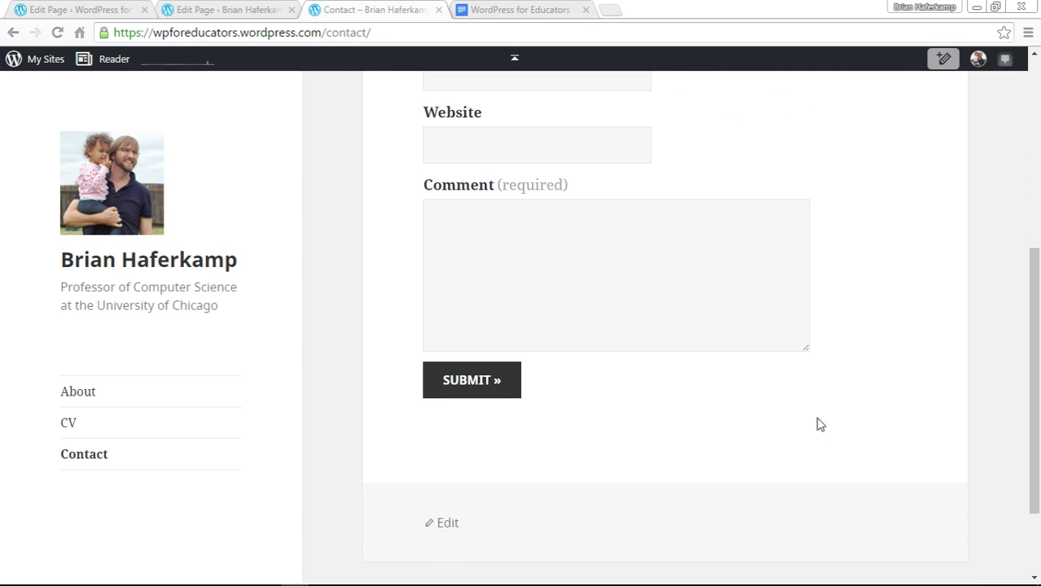
{"action": "scroll", "coordinate": [635, 398], "scroll_direction": "up", "scroll_amount": 2}
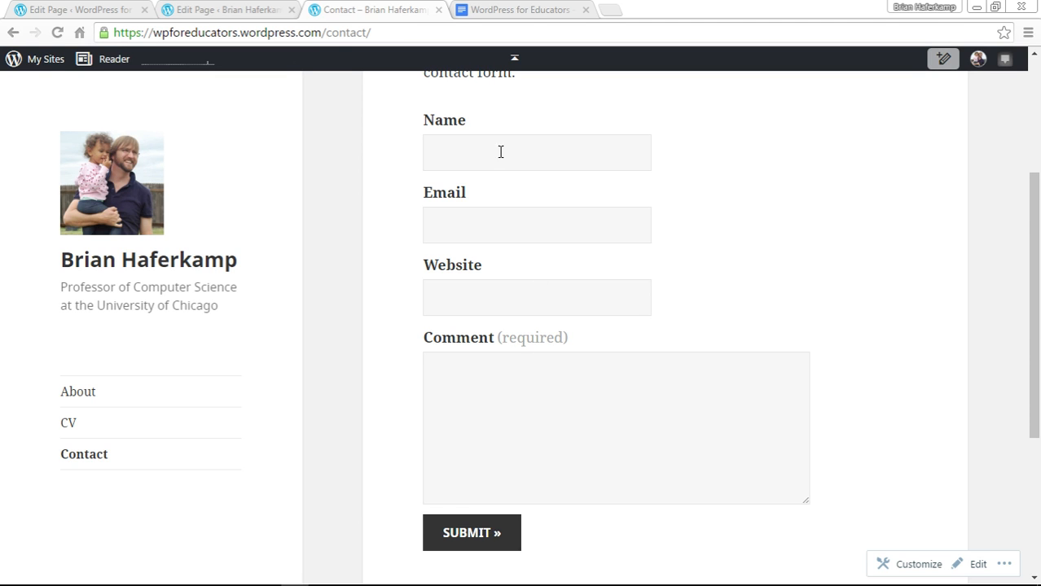
- Back in the editor, select the shortcode's required attribute and open the contact form builder
{"action": "left_click", "coordinate": [204, 9]}
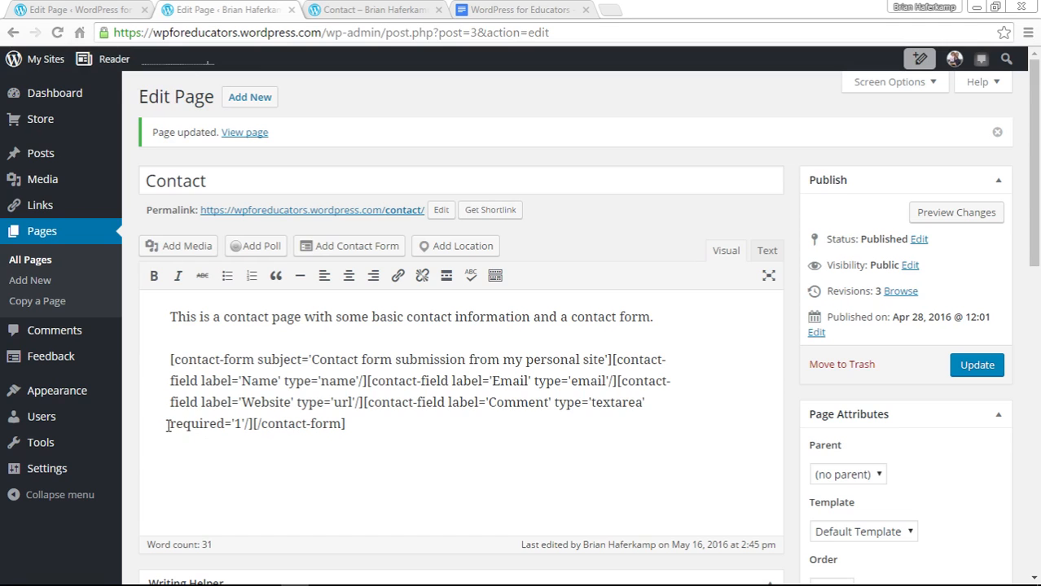
{"action": "left_click_drag", "start_coordinate": [169, 424], "coordinate": [248, 423]}
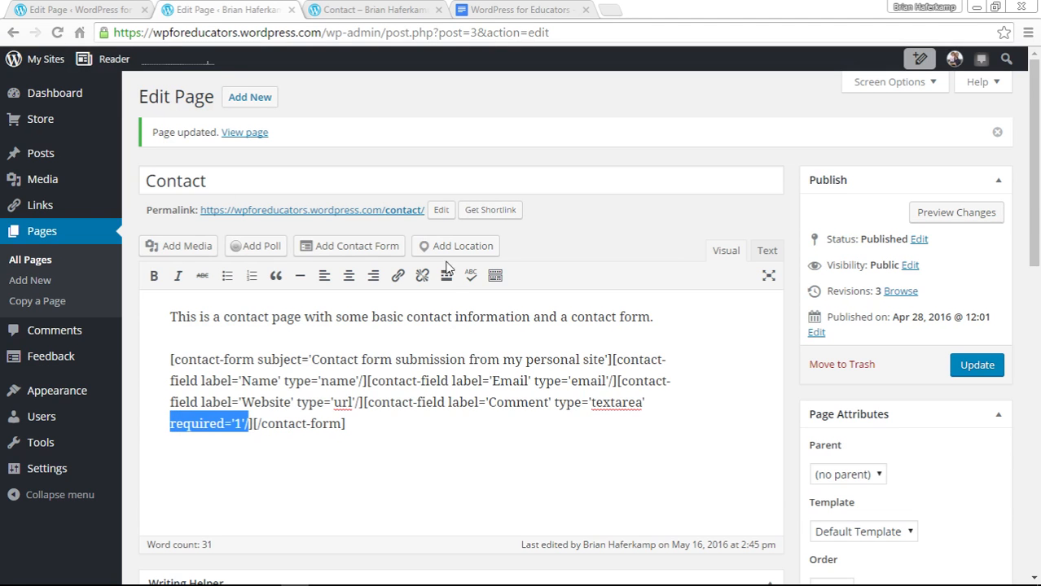
{"action": "left_click", "coordinate": [358, 246]}
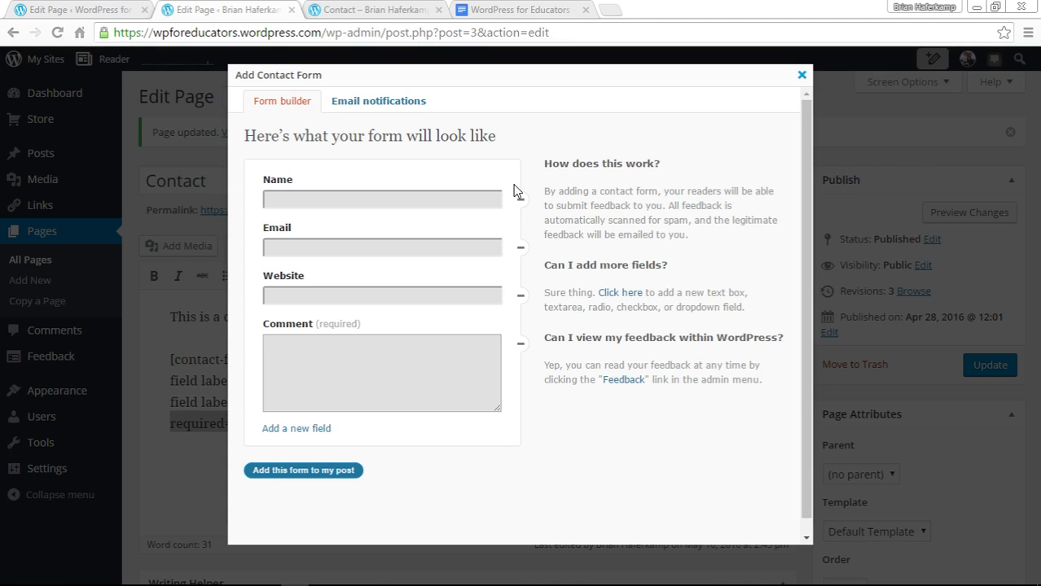
{"action": "left_click", "coordinate": [372, 109]}
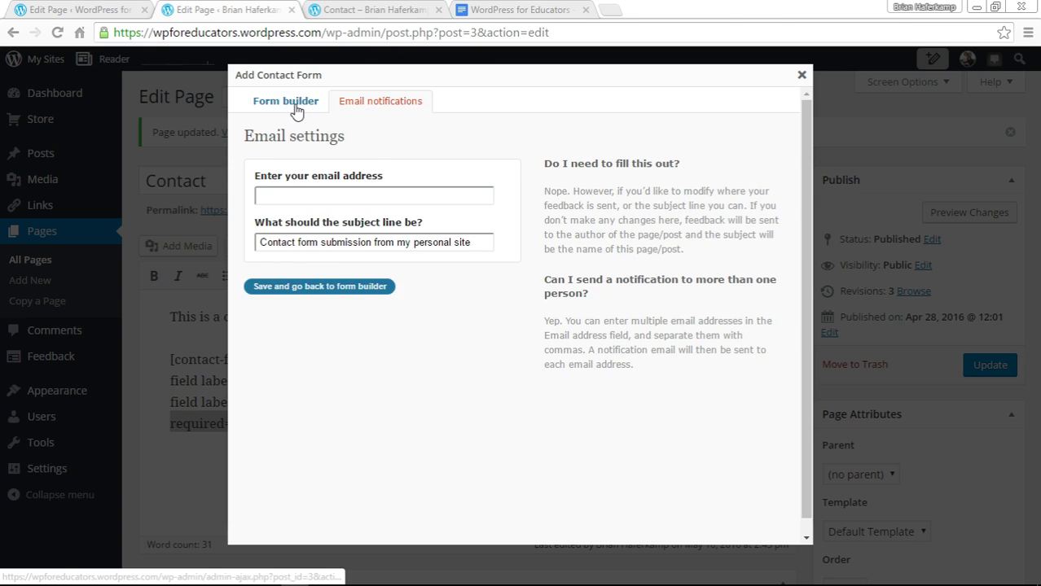
{"action": "left_click", "coordinate": [296, 109]}
{"action": "left_click", "coordinate": [377, 107]}
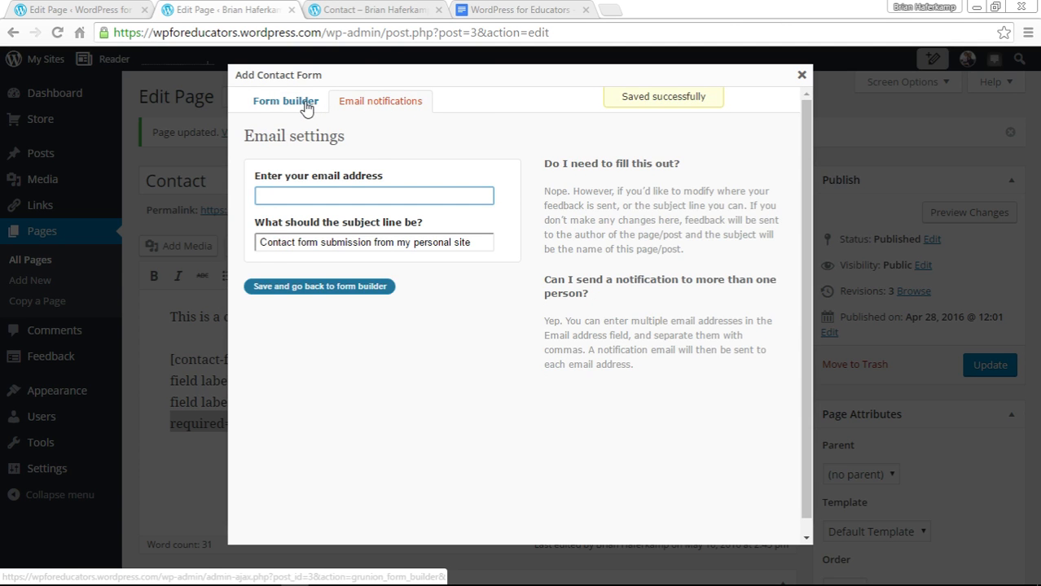
{"action": "left_click", "coordinate": [307, 109]}
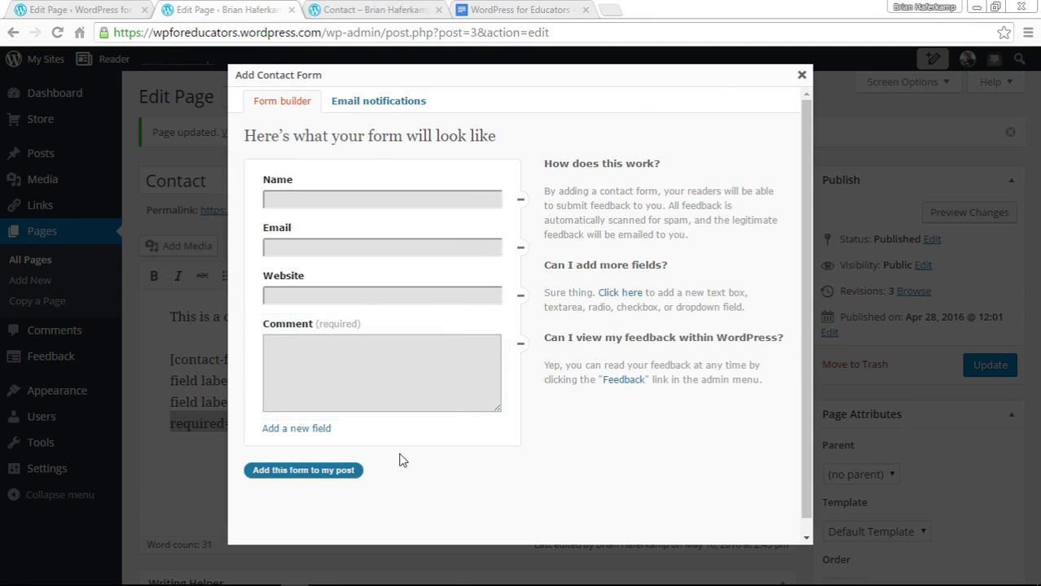
{"action": "left_click", "coordinate": [801, 75]}
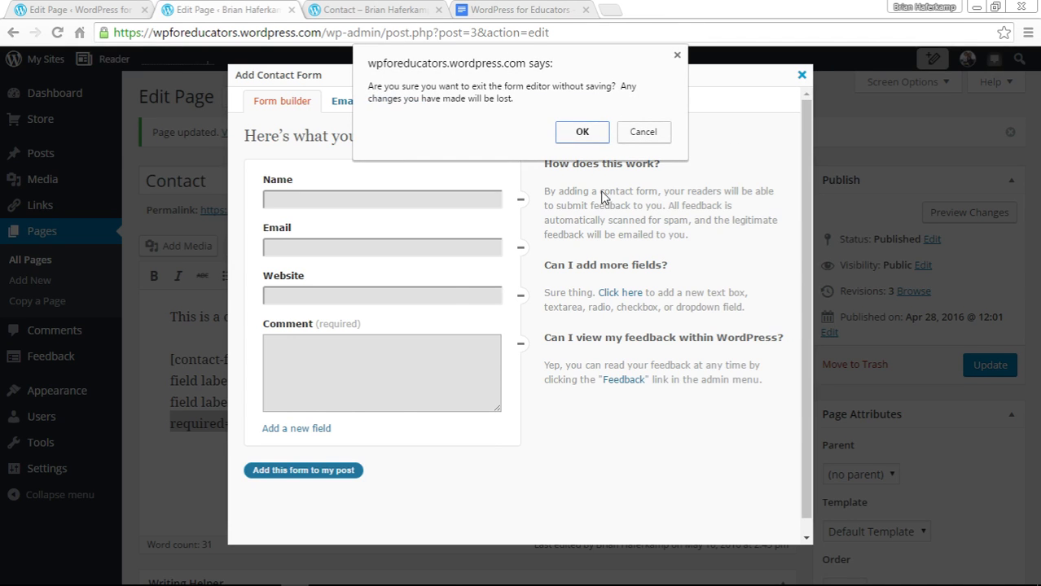
{"action": "left_click", "coordinate": [583, 132]}
{"action": "left_click", "coordinate": [345, 439]}
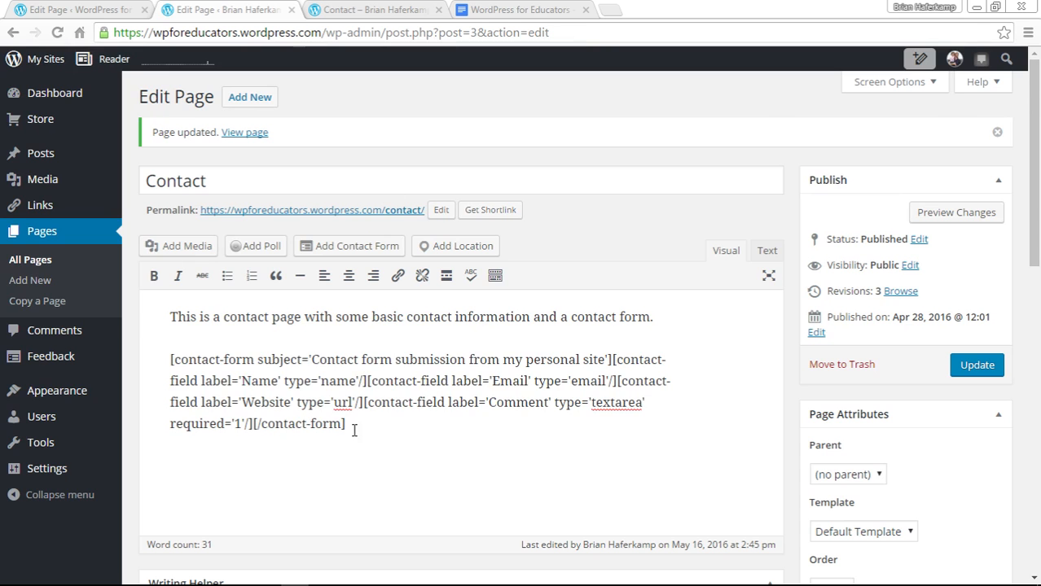
{"action": "left_click_drag", "start_coordinate": [350, 424], "coordinate": [149, 344]}
- Open the form builder and review the email notification subject line
{"action": "left_click", "coordinate": [369, 248]}
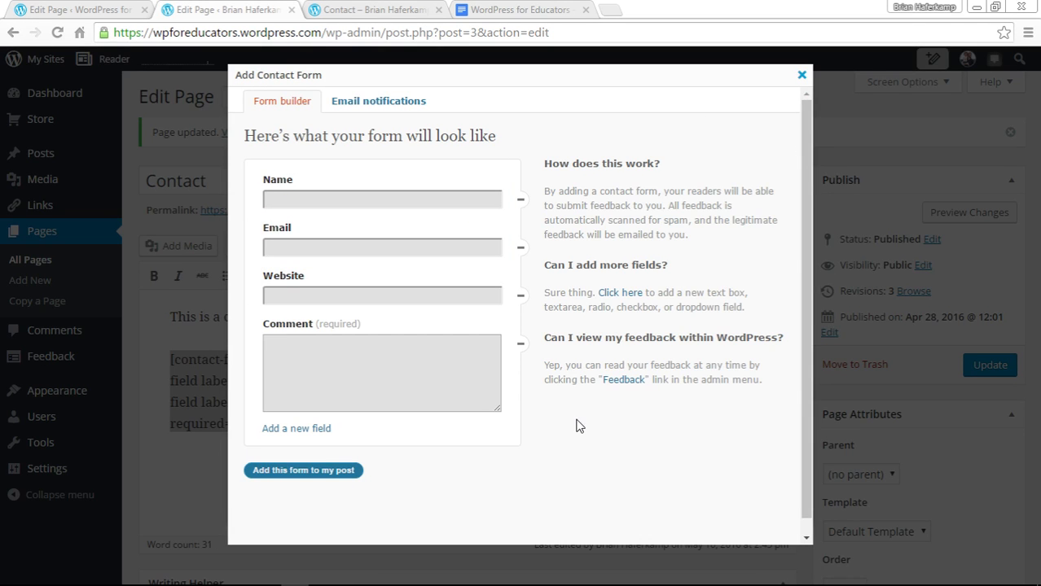
{"action": "left_click", "coordinate": [379, 103]}
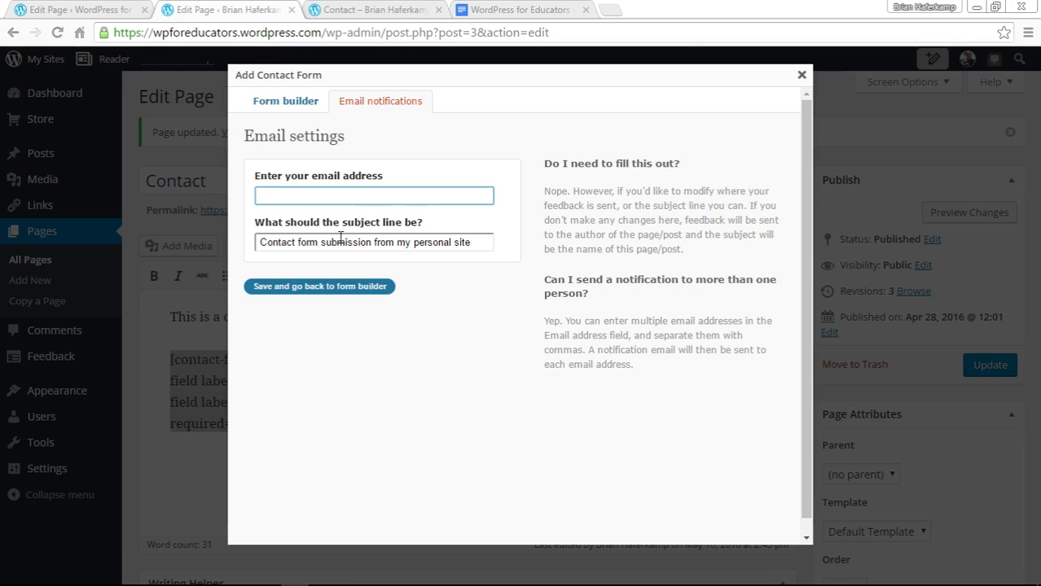
{"action": "left_click_drag", "start_coordinate": [259, 242], "coordinate": [482, 242]}
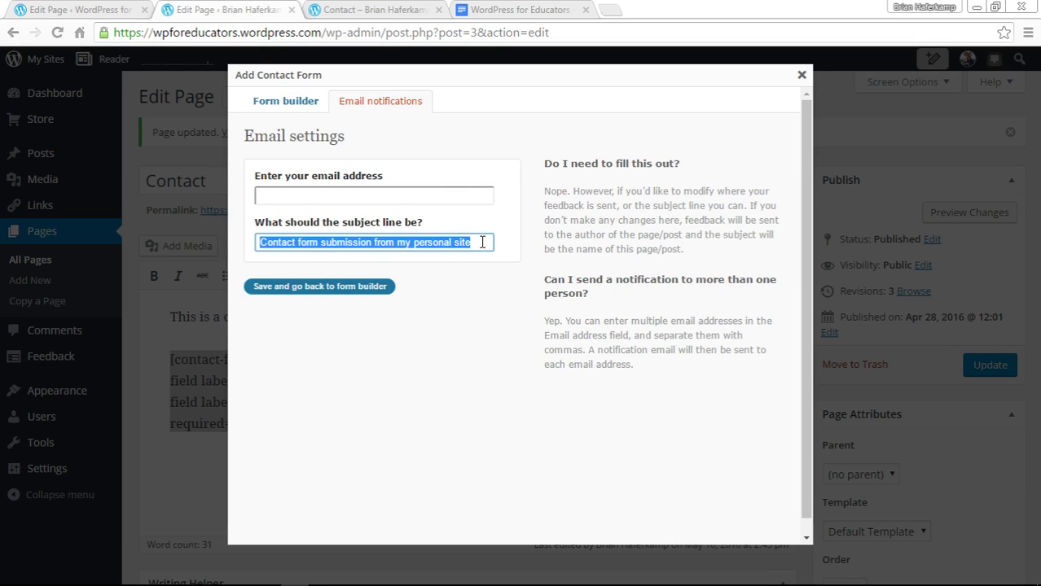
{"action": "left_click", "coordinate": [309, 104]}
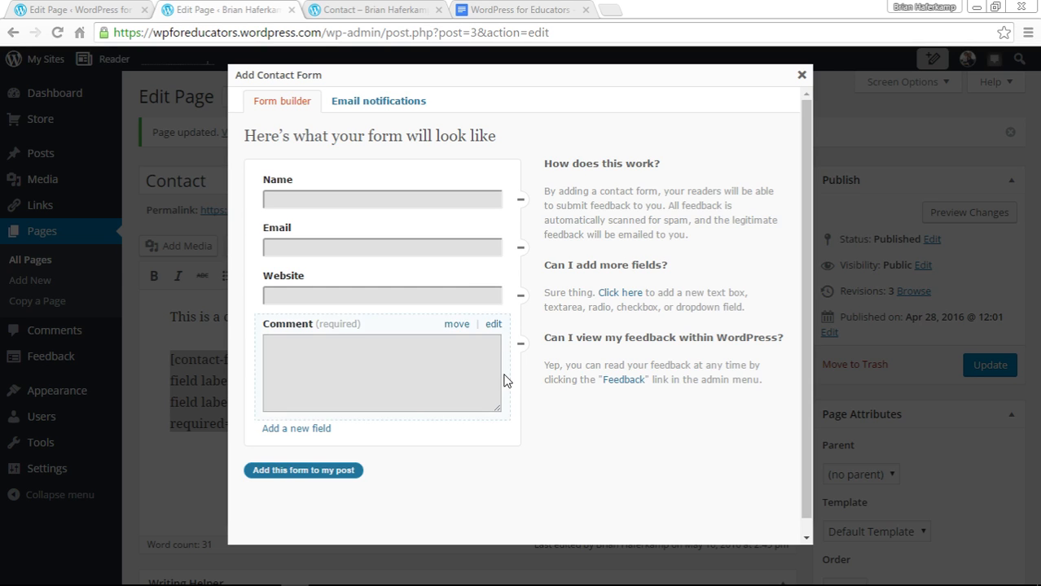
- Uncheck Required on the Comment field, save it, and add the form to the page
{"action": "left_click", "coordinate": [493, 326]}
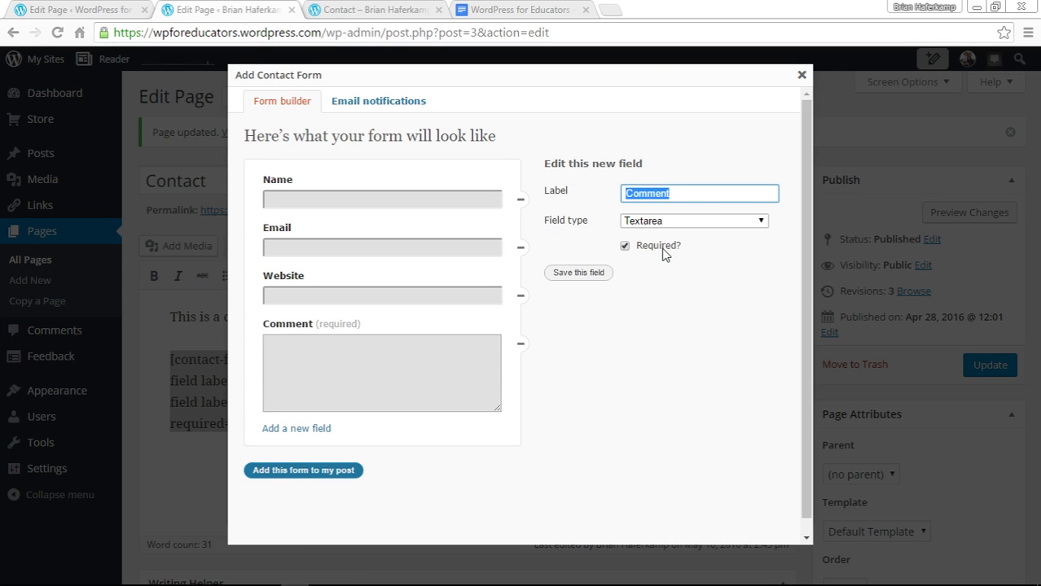
{"action": "left_click", "coordinate": [625, 246]}
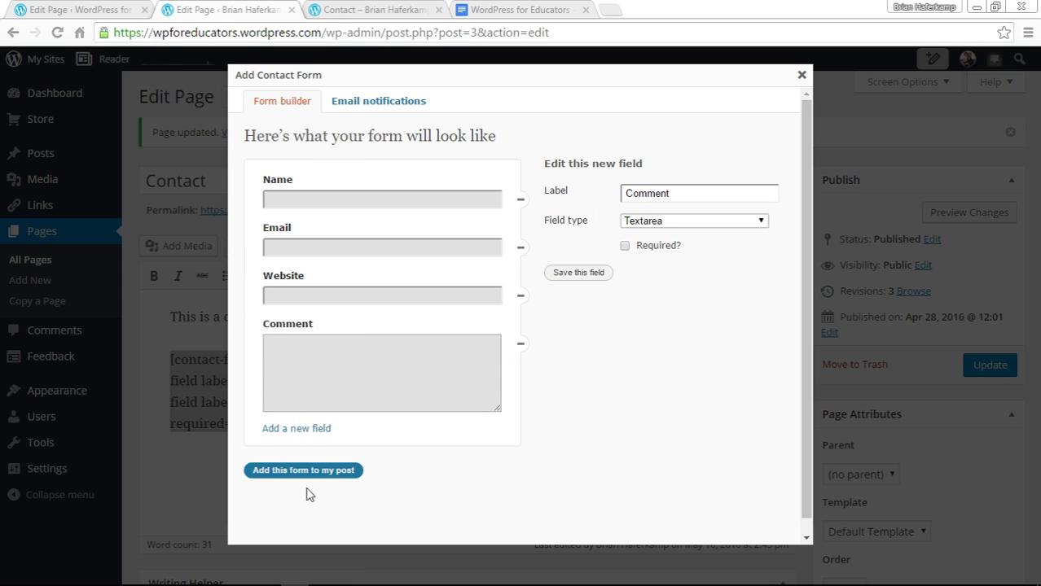
{"action": "left_click", "coordinate": [580, 274]}
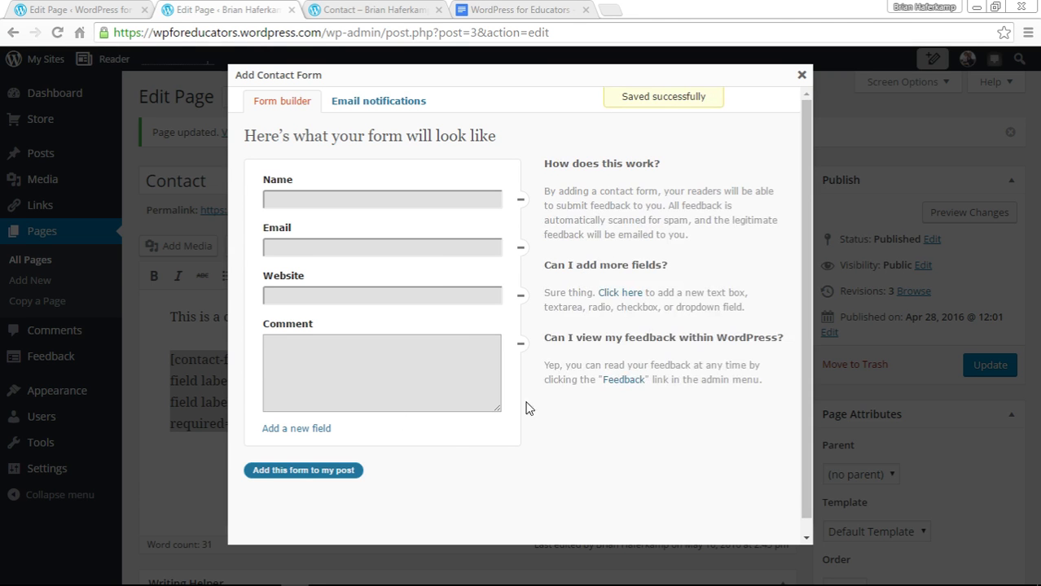
{"action": "left_click", "coordinate": [312, 473]}
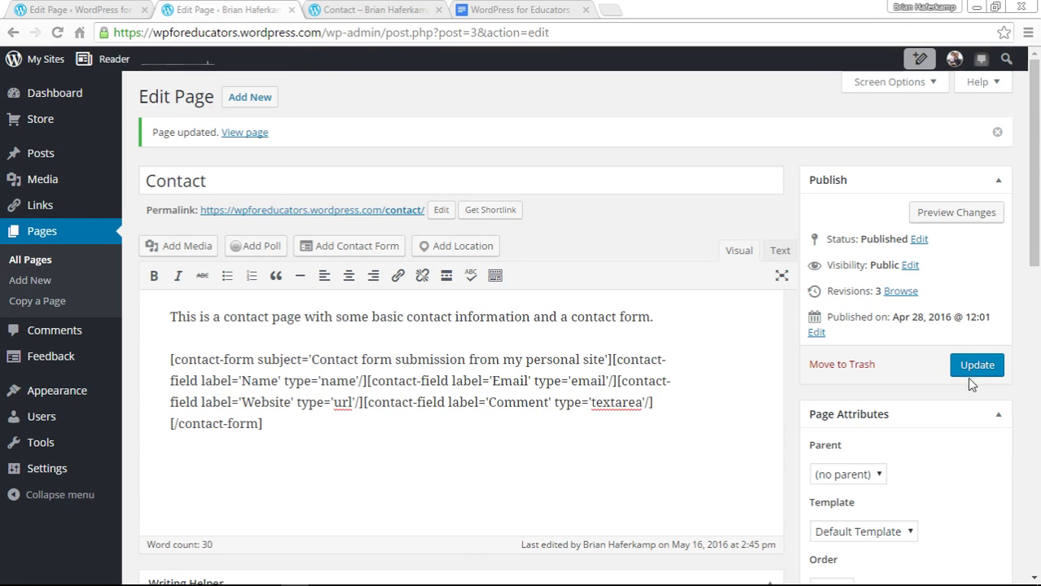
- Reload the live Contact page to check the form
{"action": "left_click", "coordinate": [346, 8]}
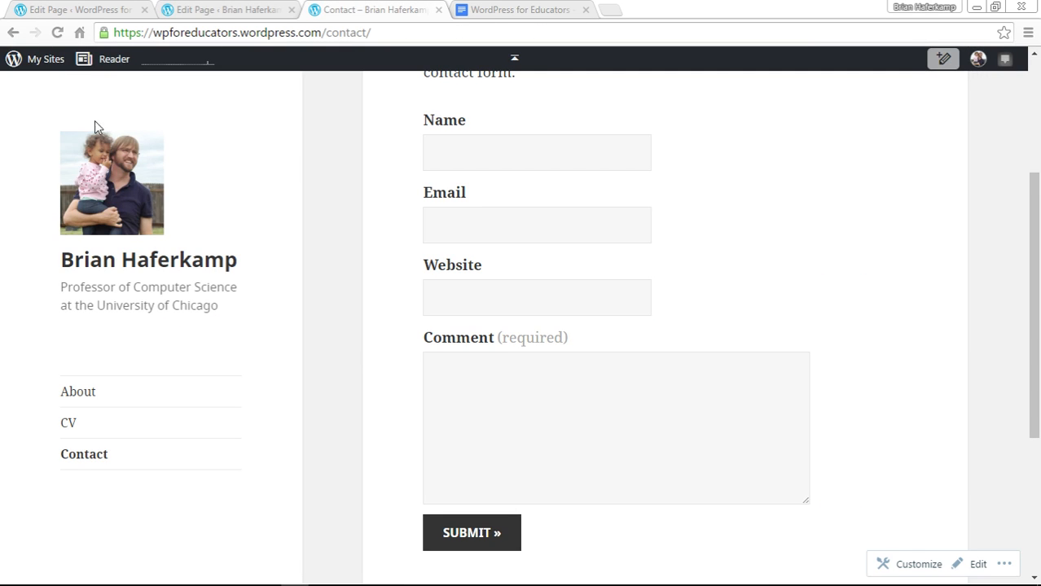
{"action": "left_click", "coordinate": [57, 33]}
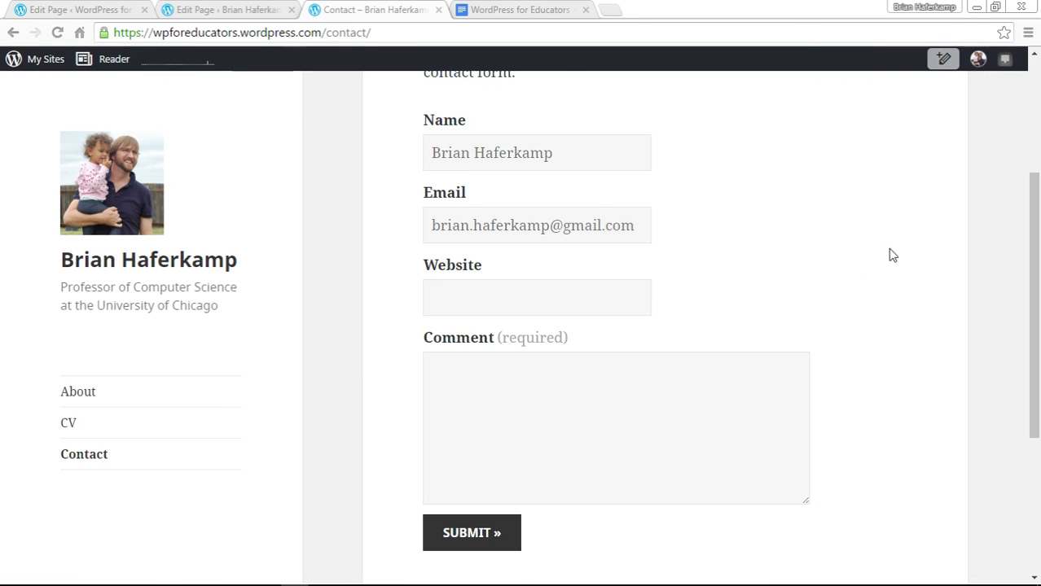
{"action": "scroll", "coordinate": [891, 264], "scroll_direction": "up", "scroll_amount": 1}
- Update the Contact page and reload the live page to confirm Comment is optional
{"action": "left_click", "coordinate": [228, 9]}
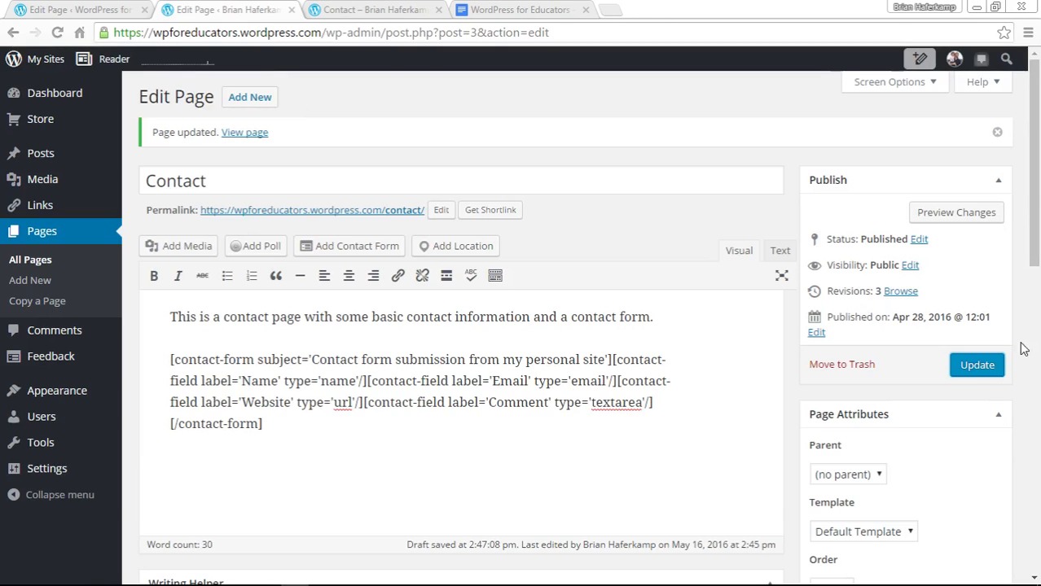
{"action": "left_click", "coordinate": [977, 365]}
{"action": "left_click", "coordinate": [346, 9]}
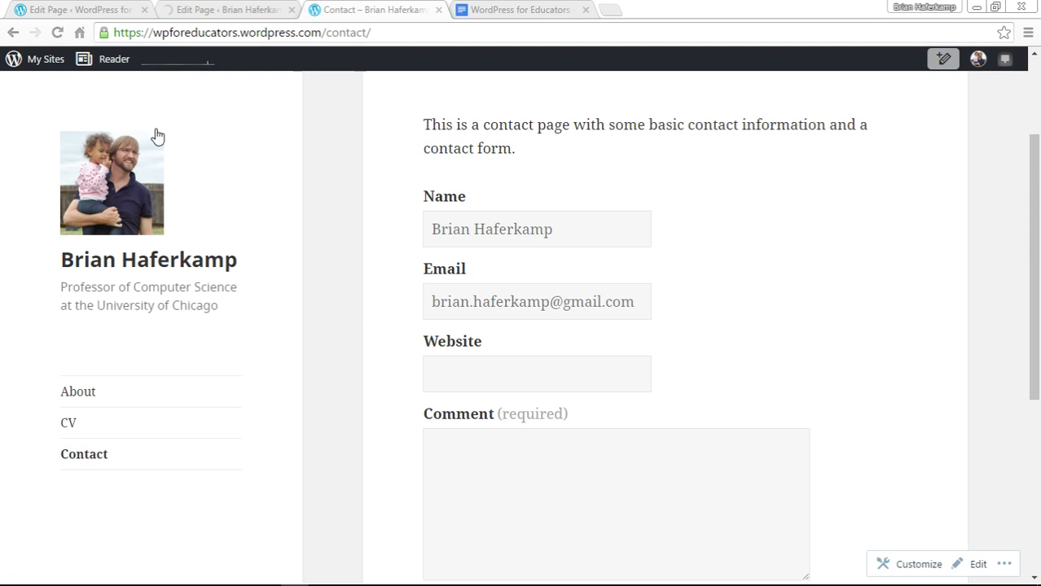
{"action": "left_click", "coordinate": [57, 33]}
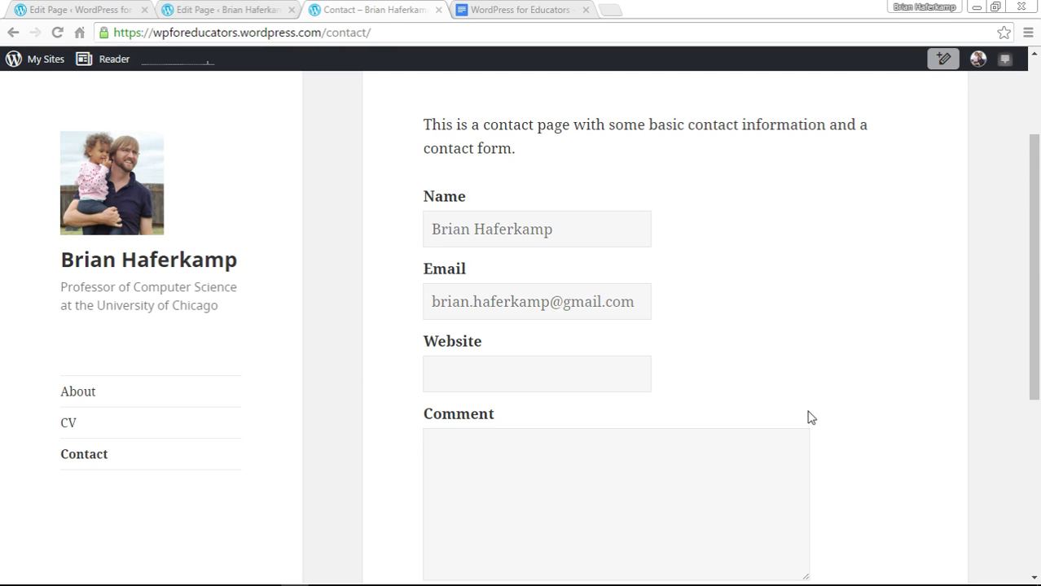
{"action": "scroll", "coordinate": [878, 400], "scroll_direction": "down", "scroll_amount": 3}
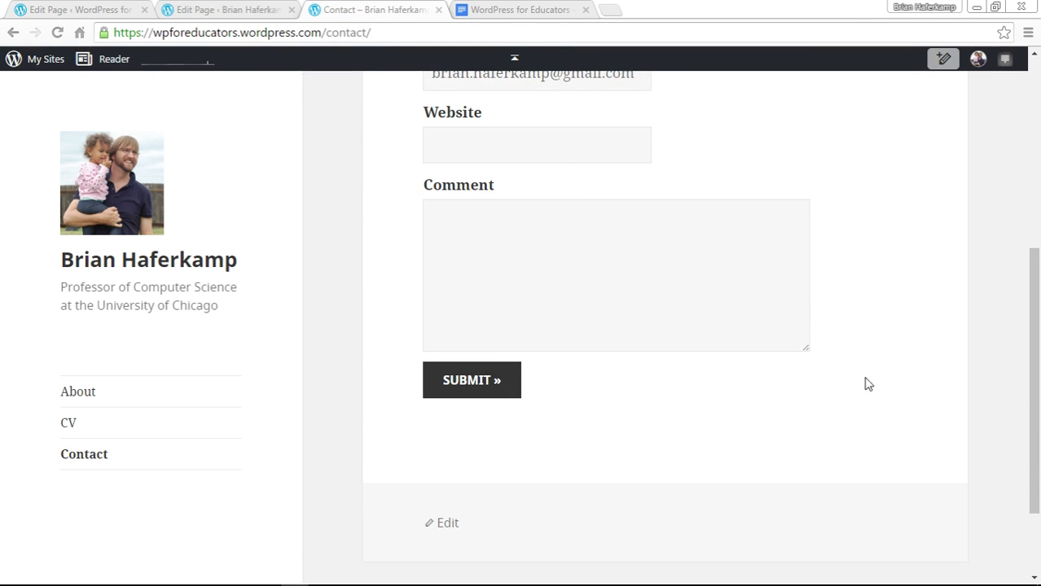
{"action": "scroll", "coordinate": [899, 370], "scroll_direction": "up", "scroll_amount": 5}
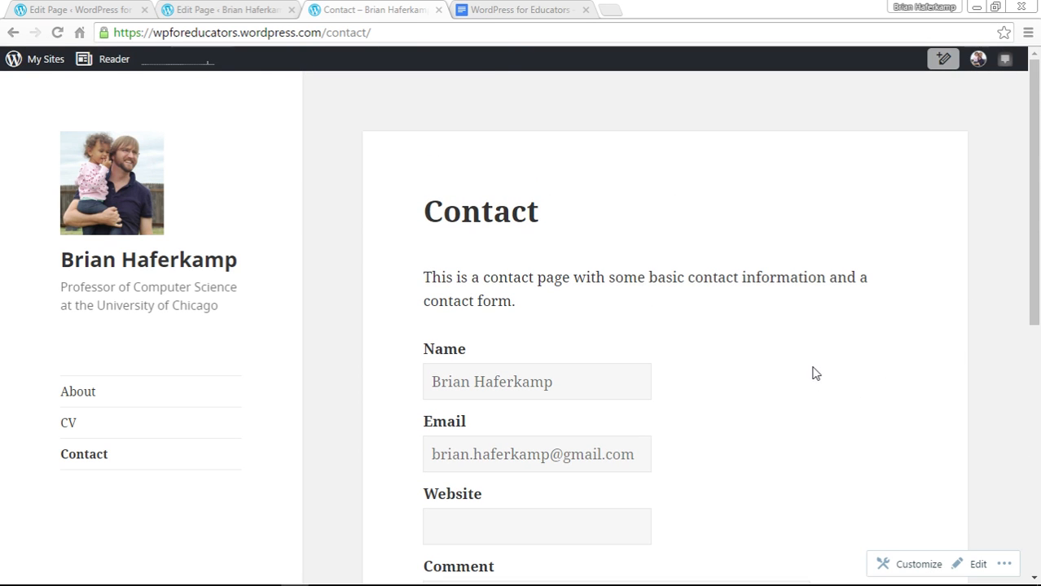
{"action": "left_click", "coordinate": [256, 11]}
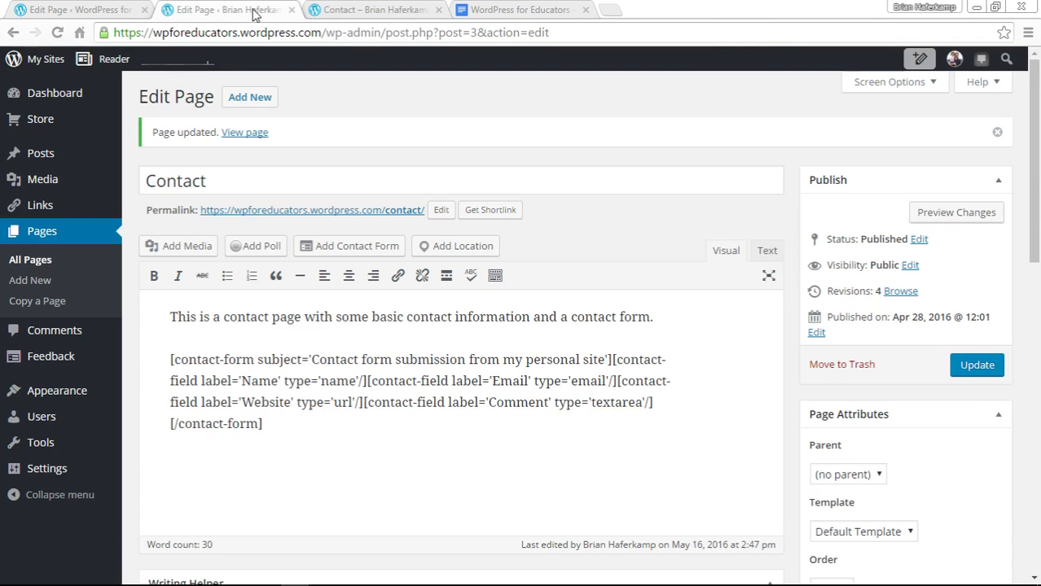
- Add a second line 'Feel free to follow me on LinkedIn' and select 'follow me on LinkedIn'
{"action": "left_click", "coordinate": [685, 321]}
{"action": "key", "text": "shift+Return"}
{"action": "type", "text": "Feel free to "}
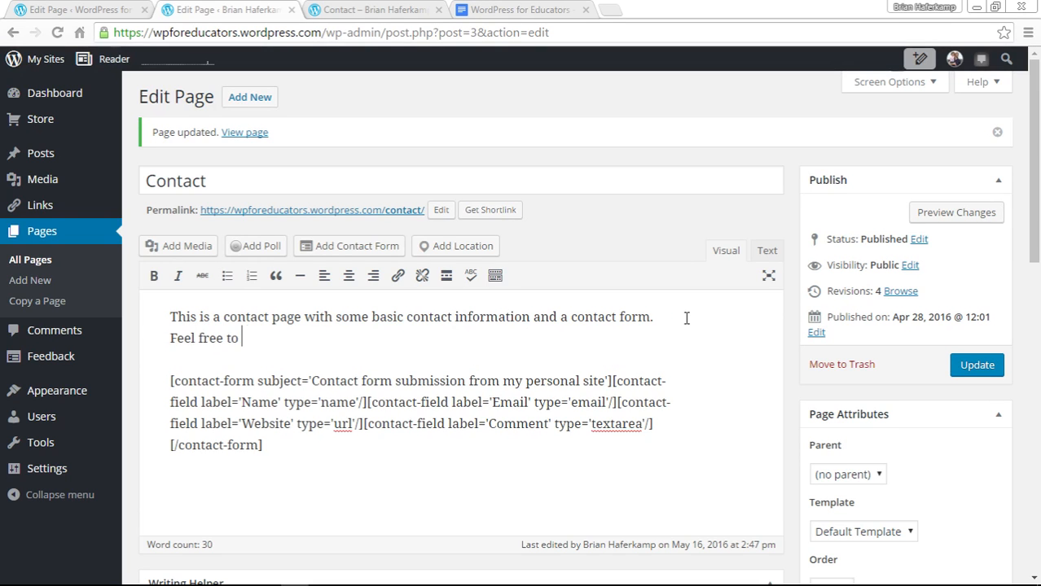
{"action": "type", "text": "follor"}
{"action": "key", "text": "BackSpace"}
{"action": "type", "text": "w me on"}
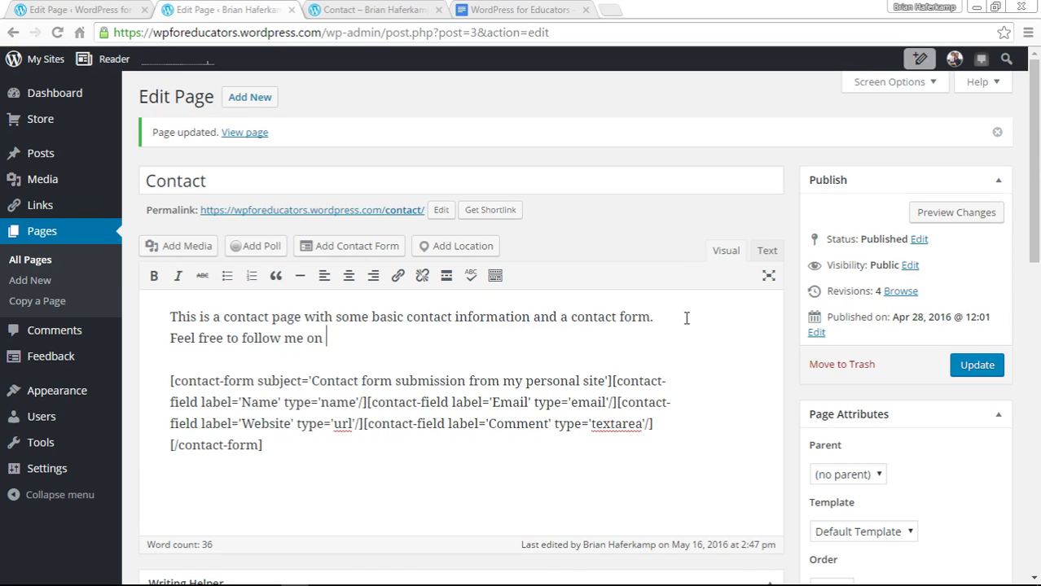
{"action": "type", "text": " LinkedIn."}
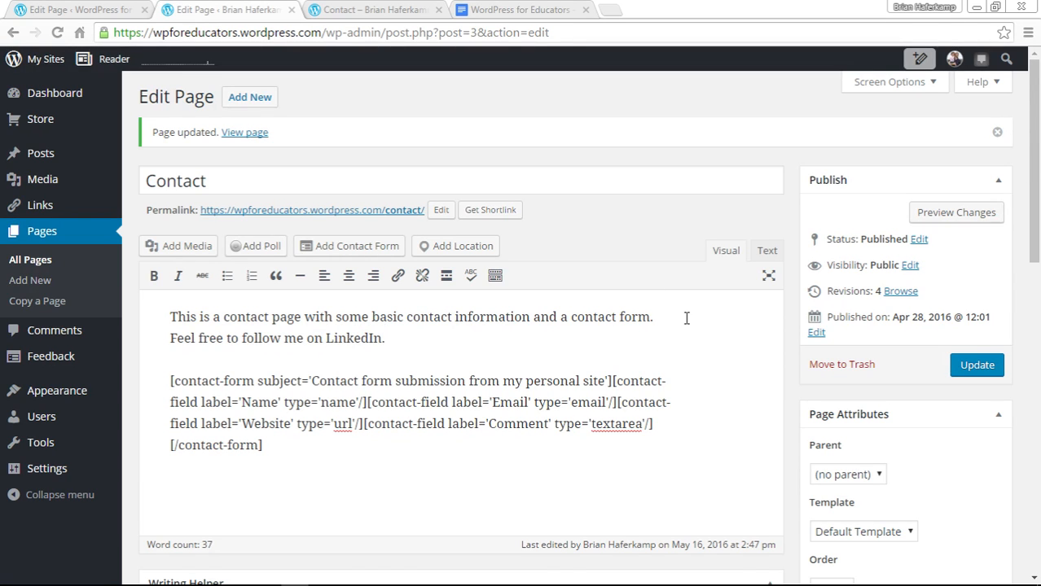
{"action": "left_click_drag", "start_coordinate": [327, 338], "coordinate": [383, 338]}
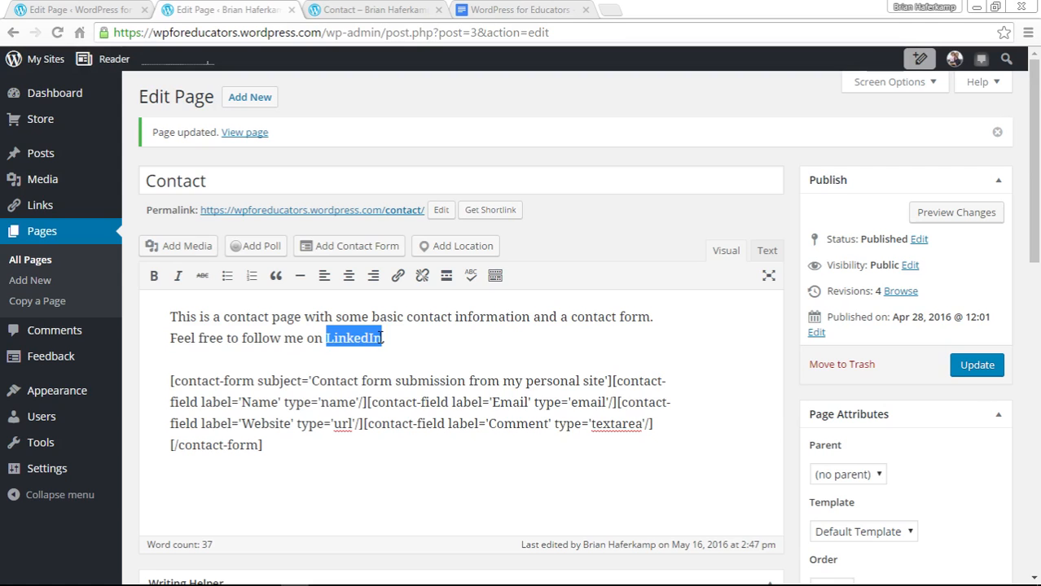
{"action": "left_click_drag", "start_coordinate": [243, 338], "coordinate": [386, 337]}
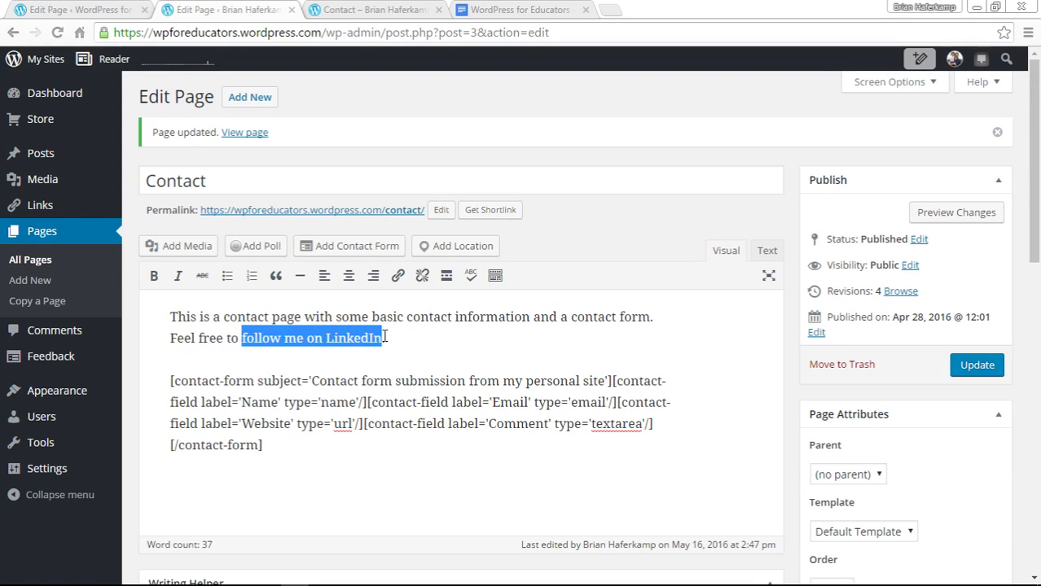
{"action": "left_click", "coordinate": [399, 278]}
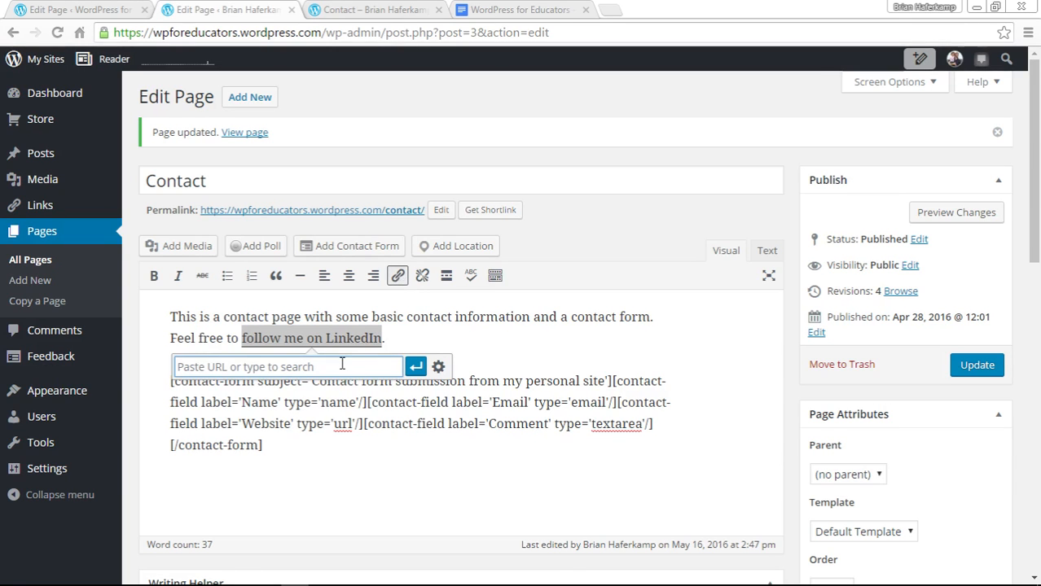
{"action": "type", "text": "http:/"}
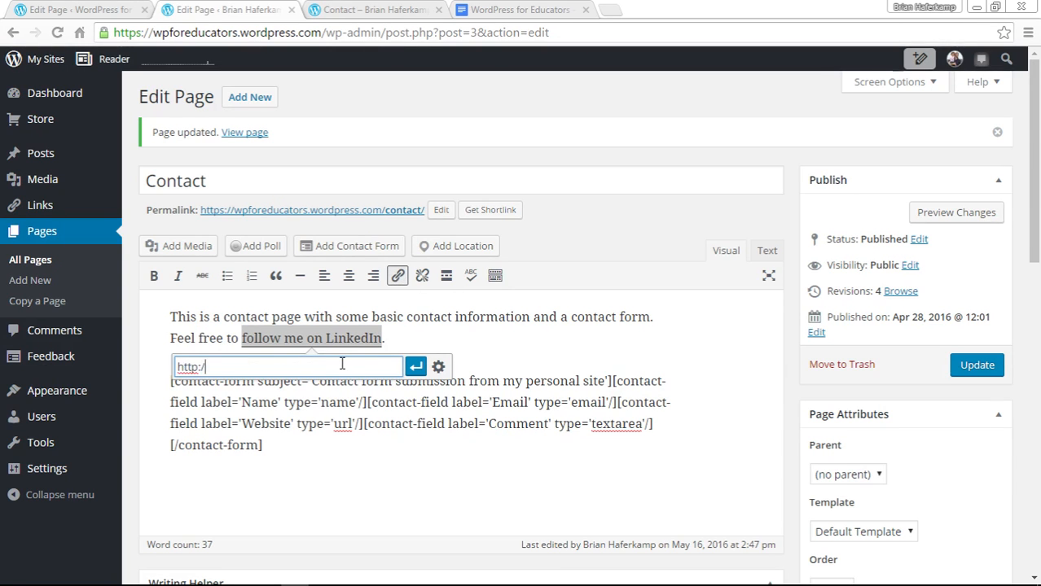
{"action": "type", "text": "/linkedin.com"}
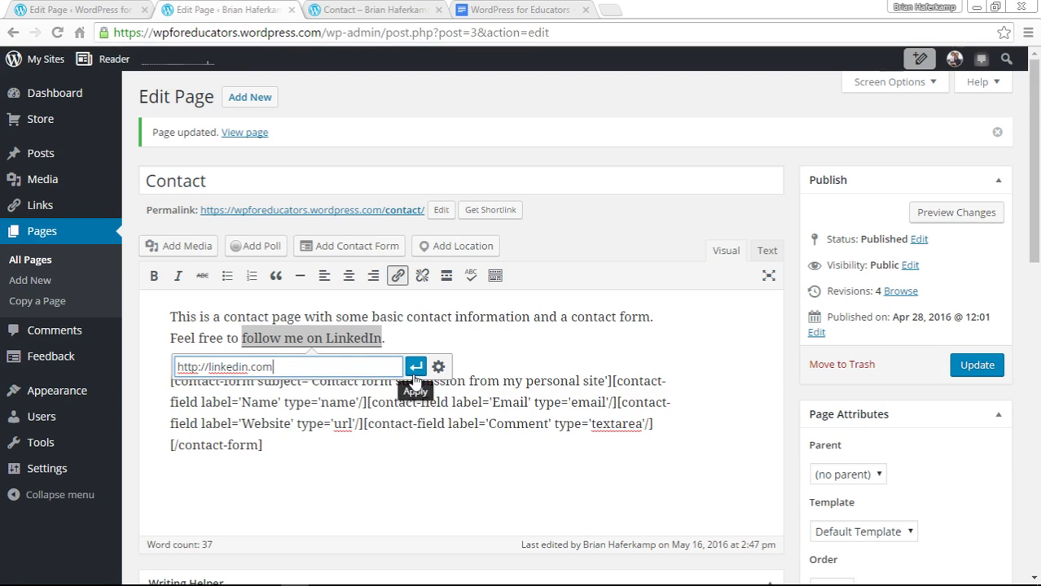
{"action": "left_click", "coordinate": [439, 366]}
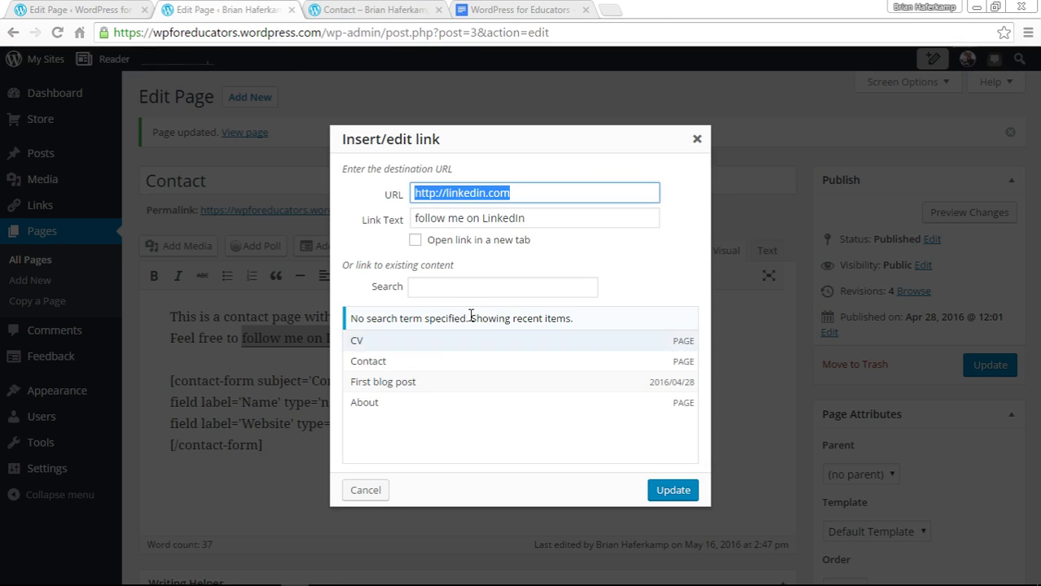
{"action": "left_click", "coordinate": [462, 244]}
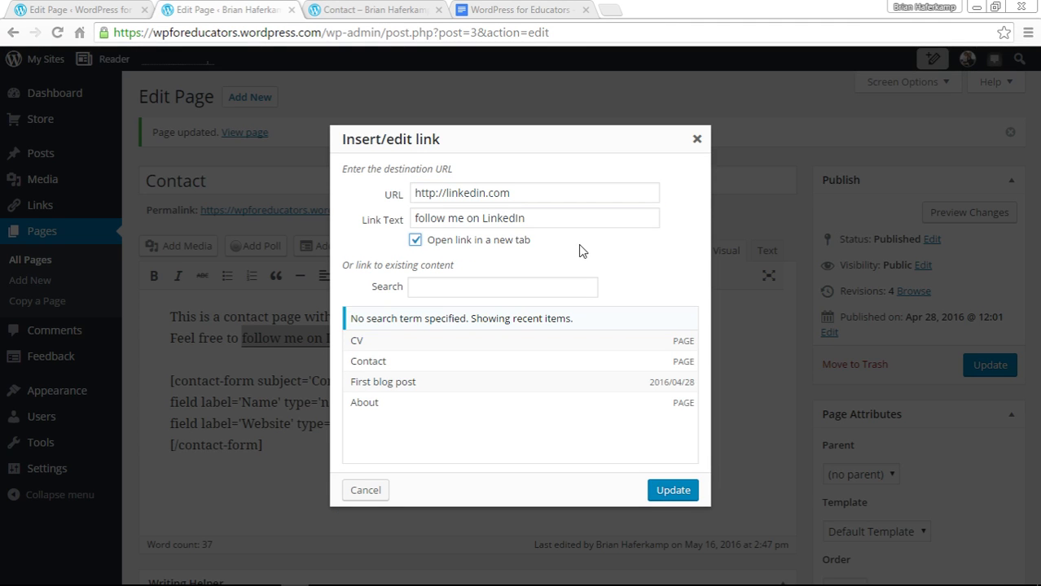
{"action": "left_click", "coordinate": [673, 491]}
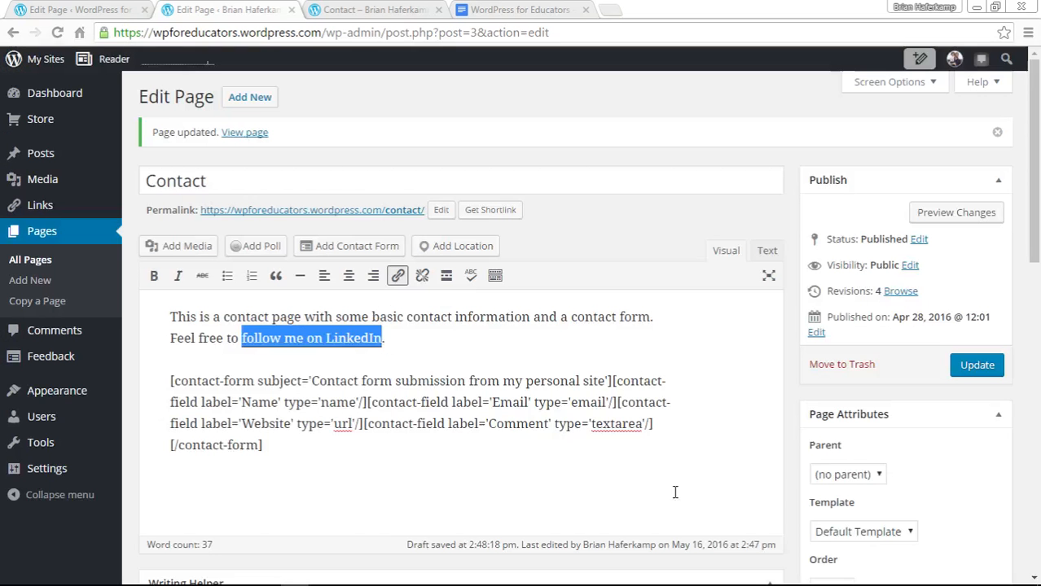
{"action": "left_click", "coordinate": [569, 394]}
{"action": "left_click", "coordinate": [973, 364]}
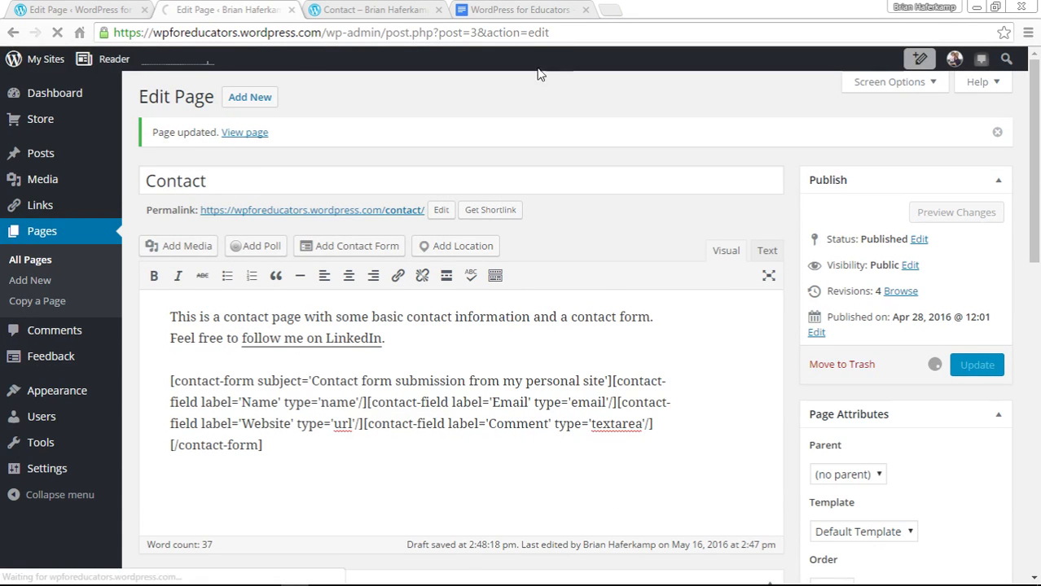
- Reload the live page to see the LinkedIn sentence, then open Add Media in the editor
{"action": "left_click", "coordinate": [370, 9]}
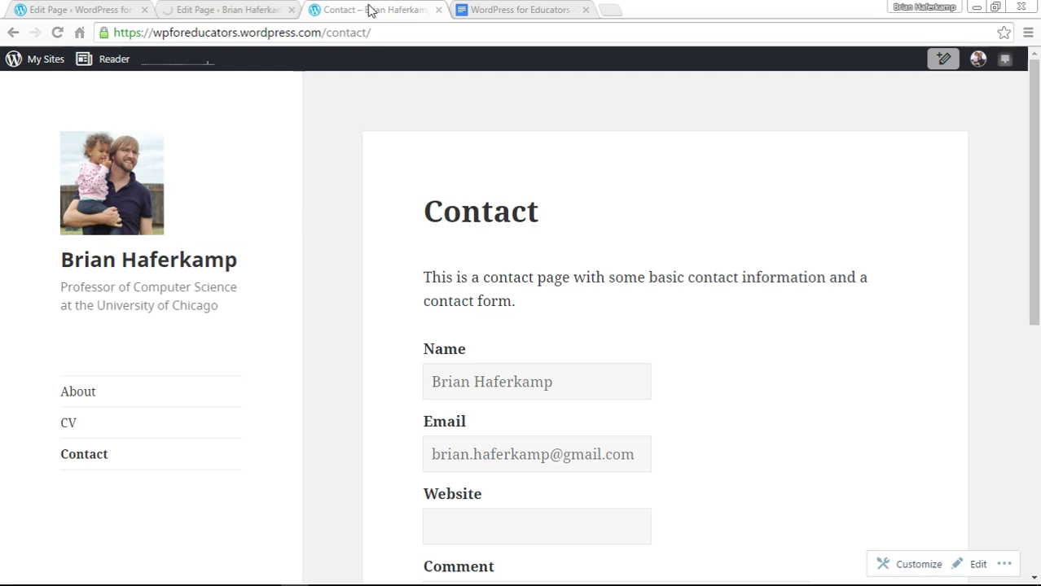
{"action": "left_click", "coordinate": [57, 33]}
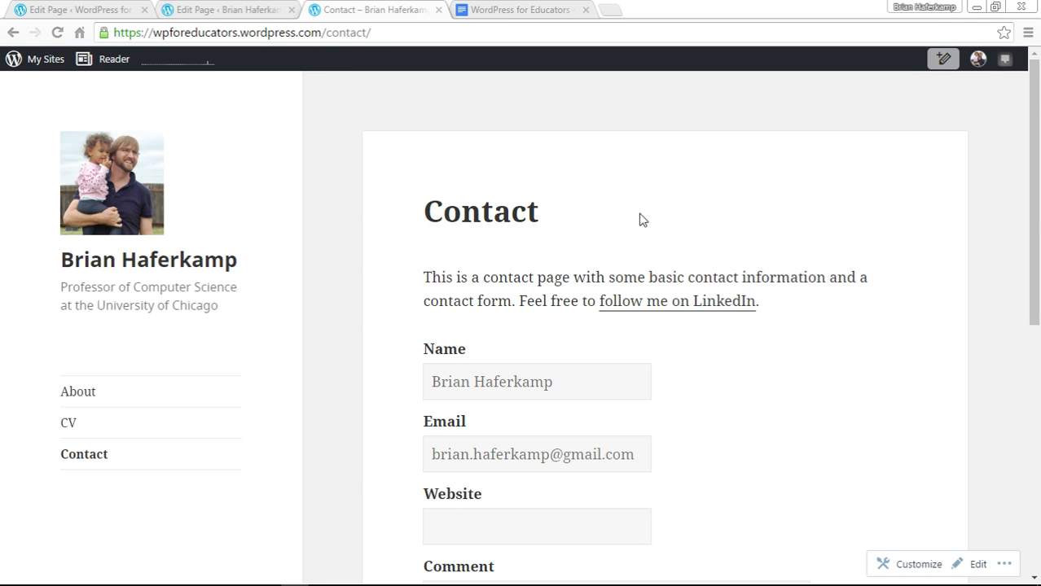
{"action": "left_click", "coordinate": [204, 11]}
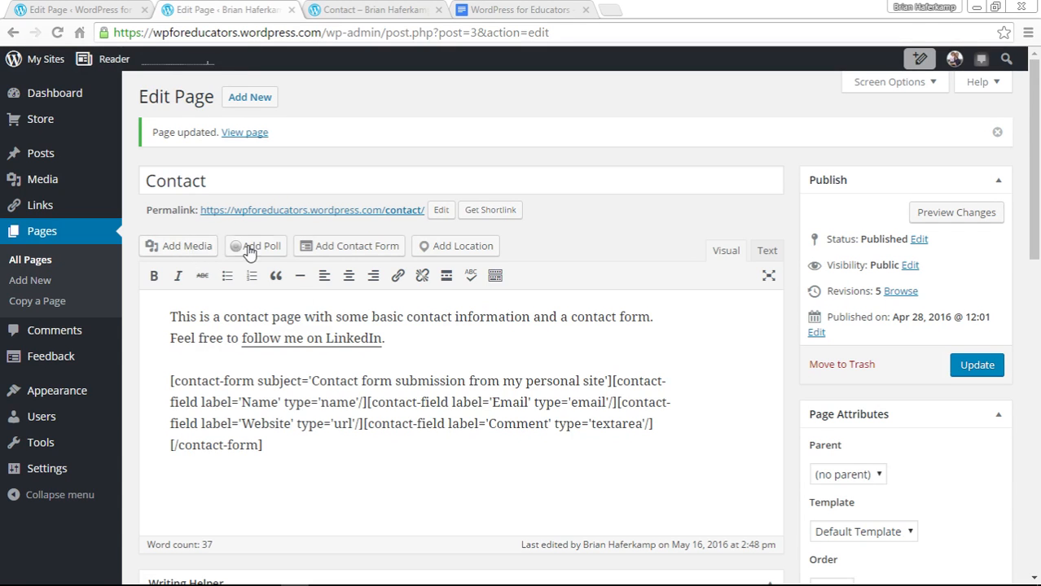
{"action": "left_click", "coordinate": [181, 248]}
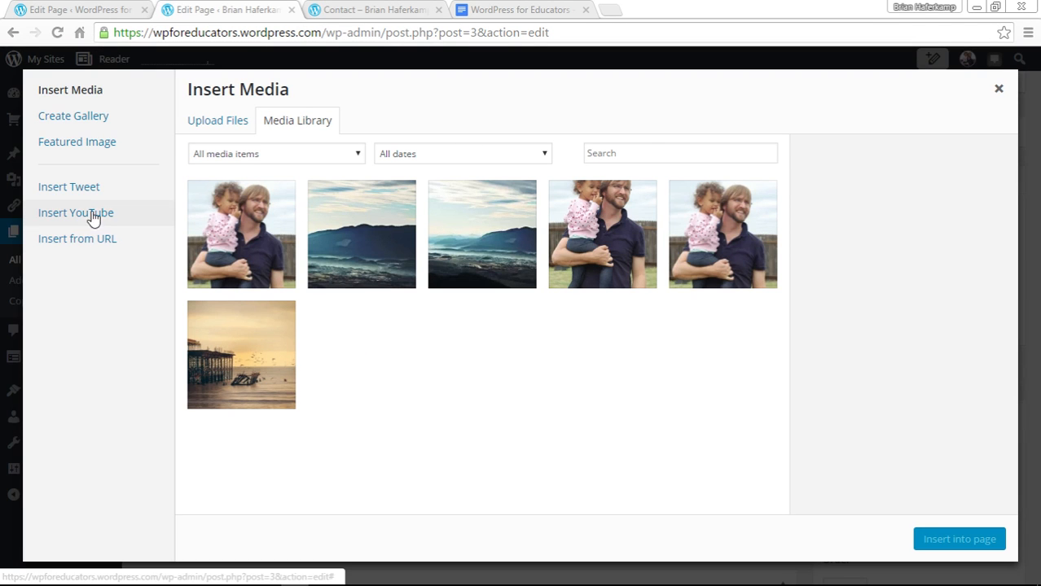
- Browse for a file to upload and open the HighWay Web Consulting Icons folder
{"action": "left_click", "coordinate": [241, 122]}
{"action": "left_click", "coordinate": [599, 330]}
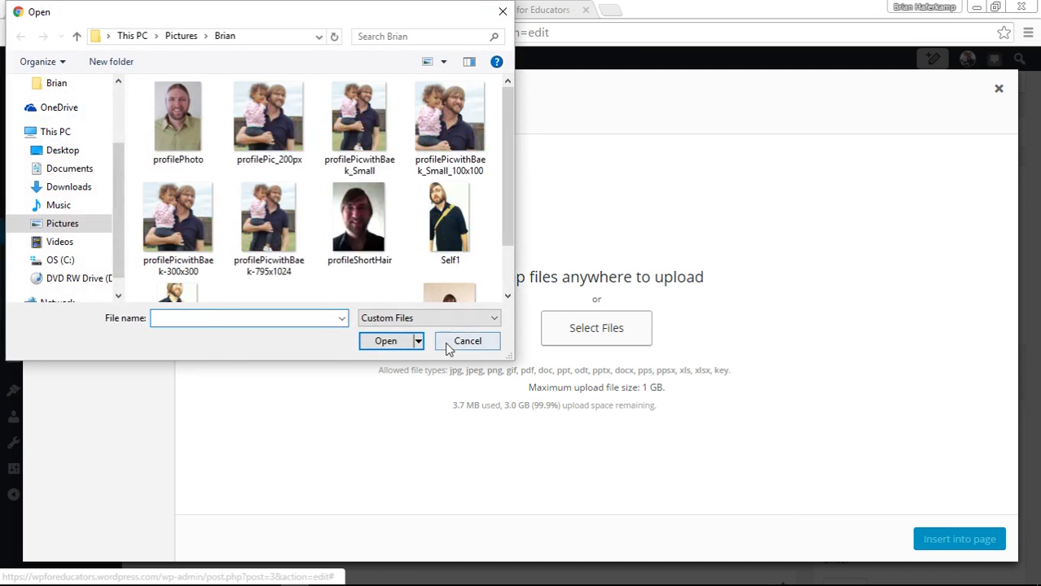
{"action": "scroll", "coordinate": [54, 205], "scroll_direction": "up", "scroll_amount": 3}
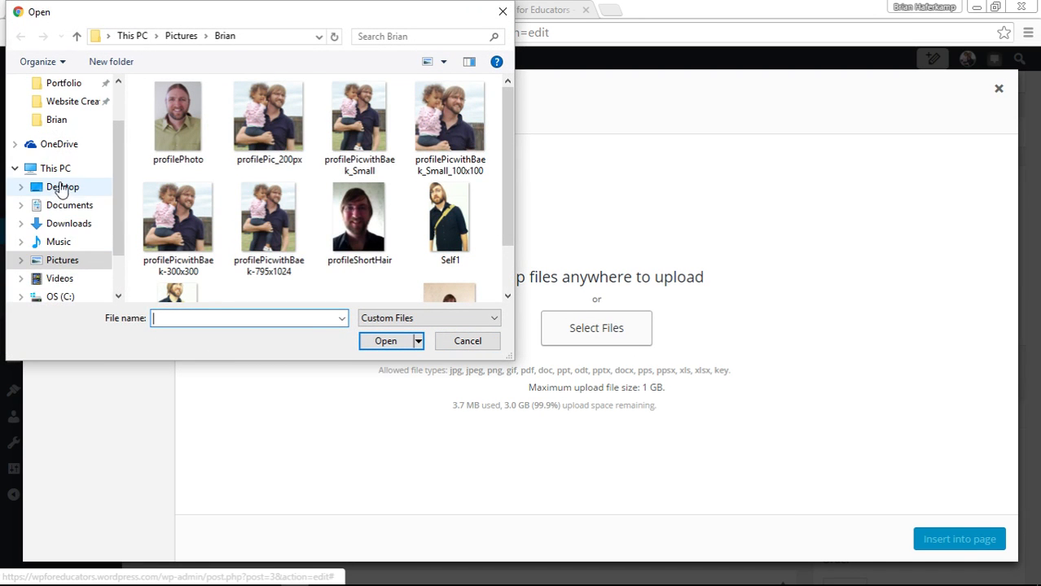
{"action": "left_click", "coordinate": [67, 126]}
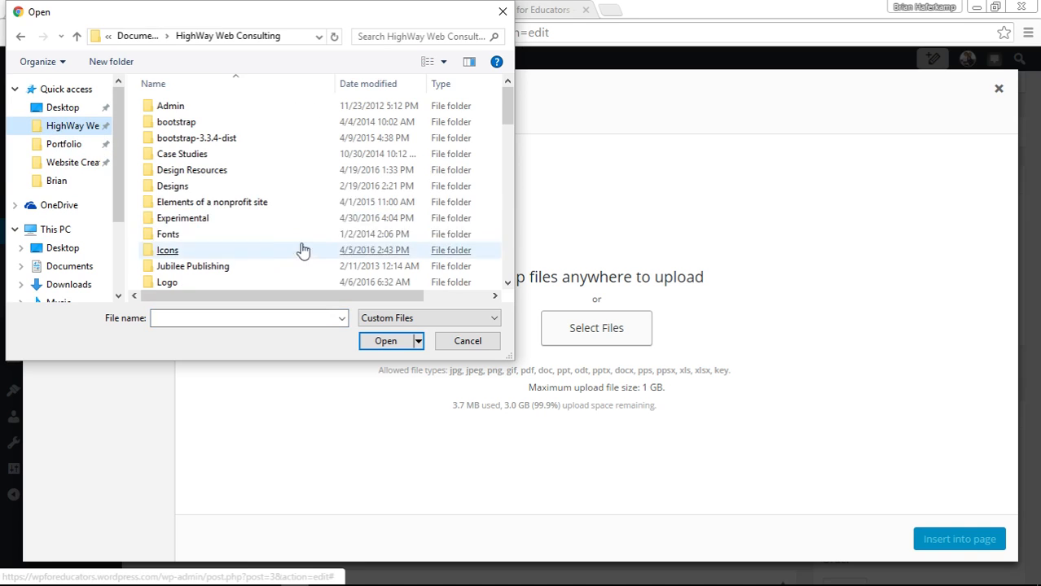
{"action": "left_click", "coordinate": [228, 205]}
{"action": "double_click", "coordinate": [181, 252]}
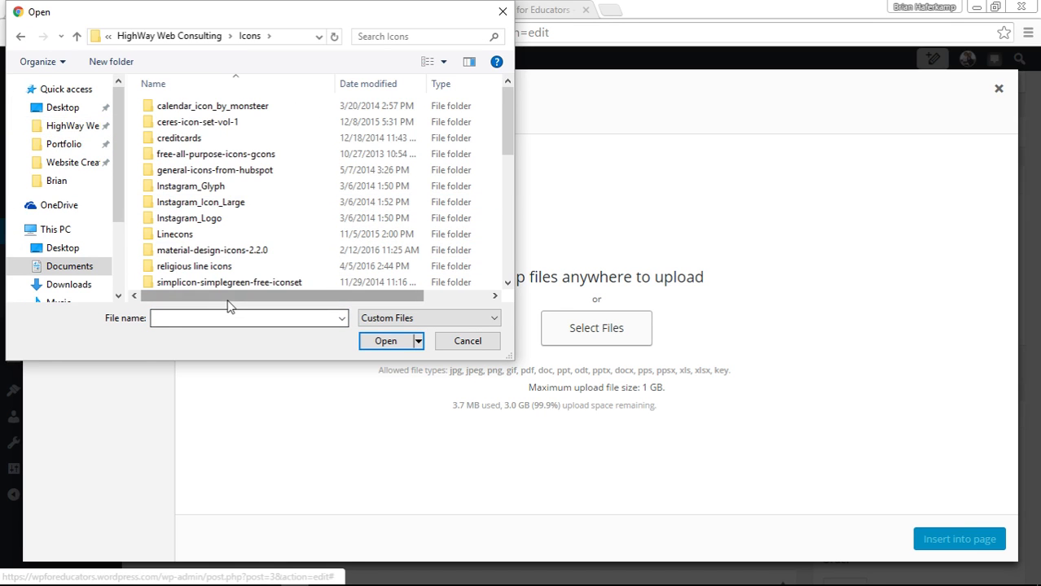
- Upload the twitter icon file from the Icons folder
{"action": "scroll", "coordinate": [309, 183], "scroll_direction": "down", "scroll_amount": 6}
{"action": "left_click", "coordinate": [308, 172]}
{"action": "scroll", "coordinate": [305, 187], "scroll_direction": "down", "scroll_amount": 1}
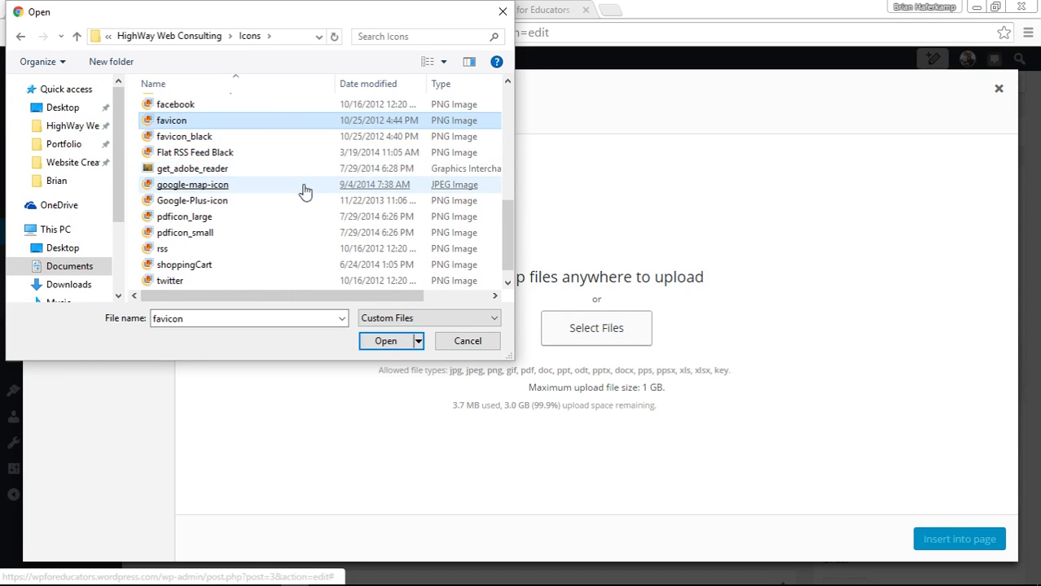
{"action": "left_click", "coordinate": [196, 205]}
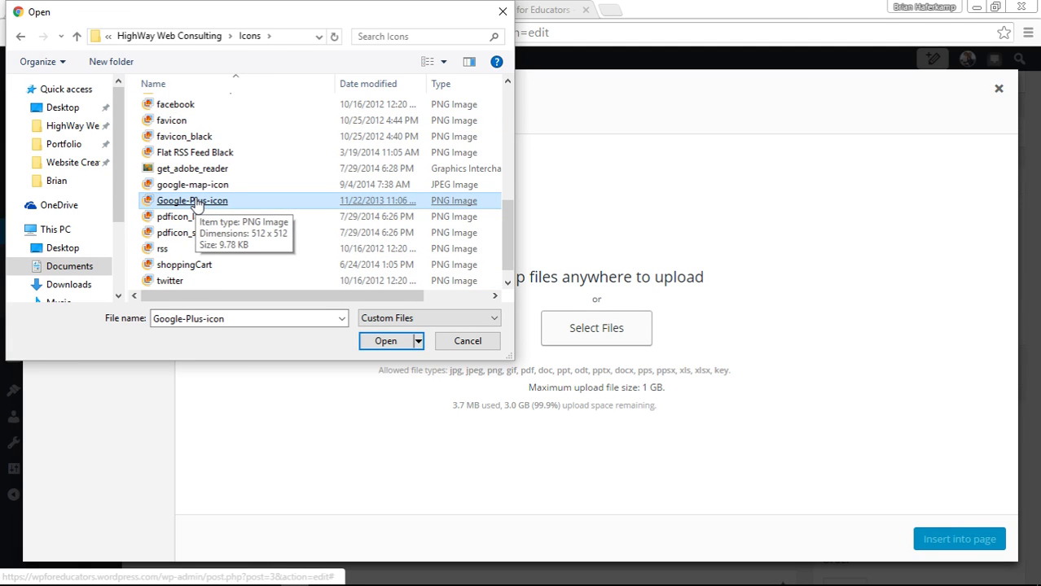
{"action": "left_click", "coordinate": [197, 186]}
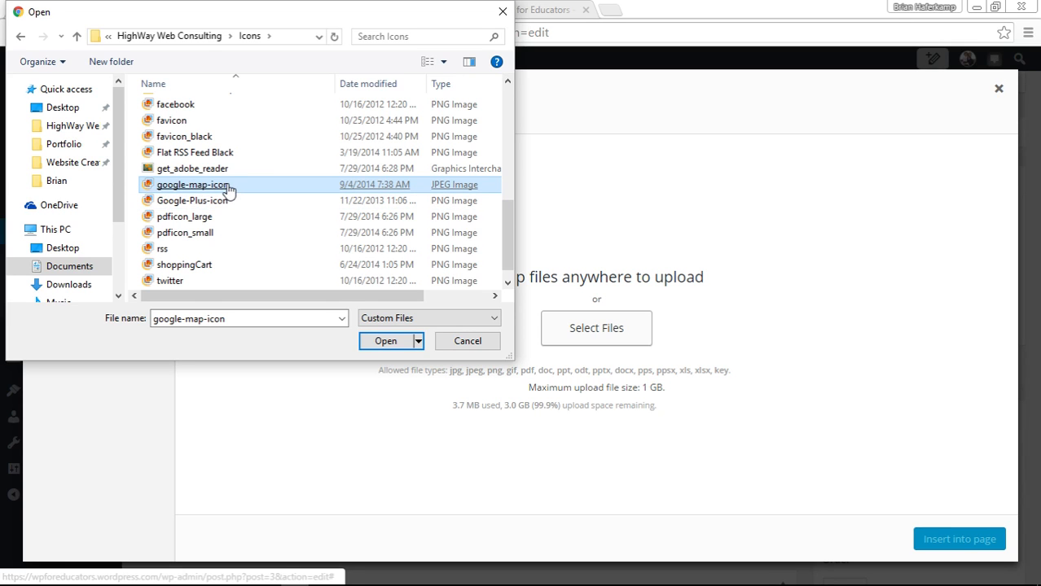
{"action": "left_click", "coordinate": [179, 285]}
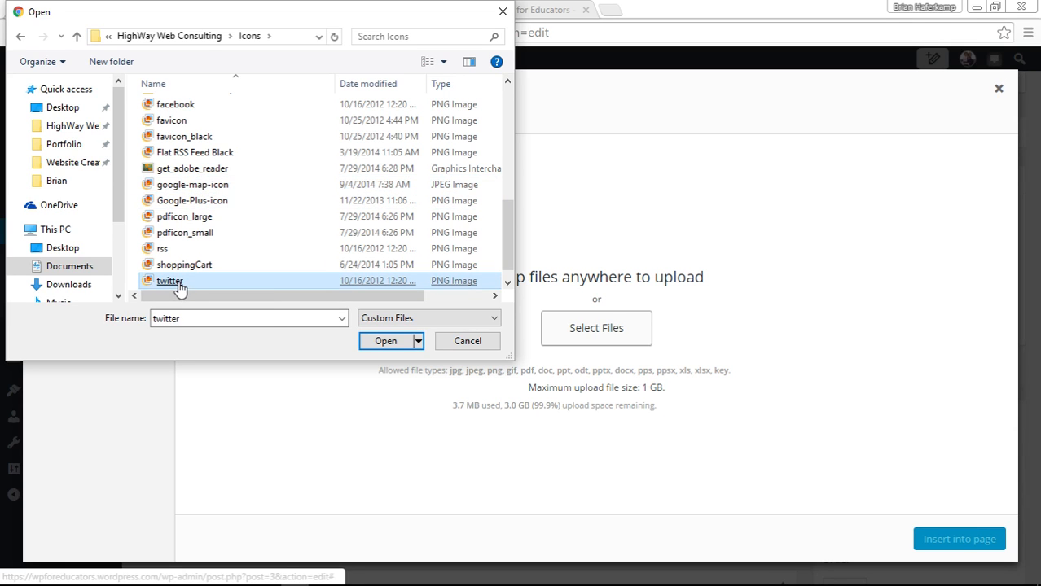
{"action": "double_click", "coordinate": [178, 285]}
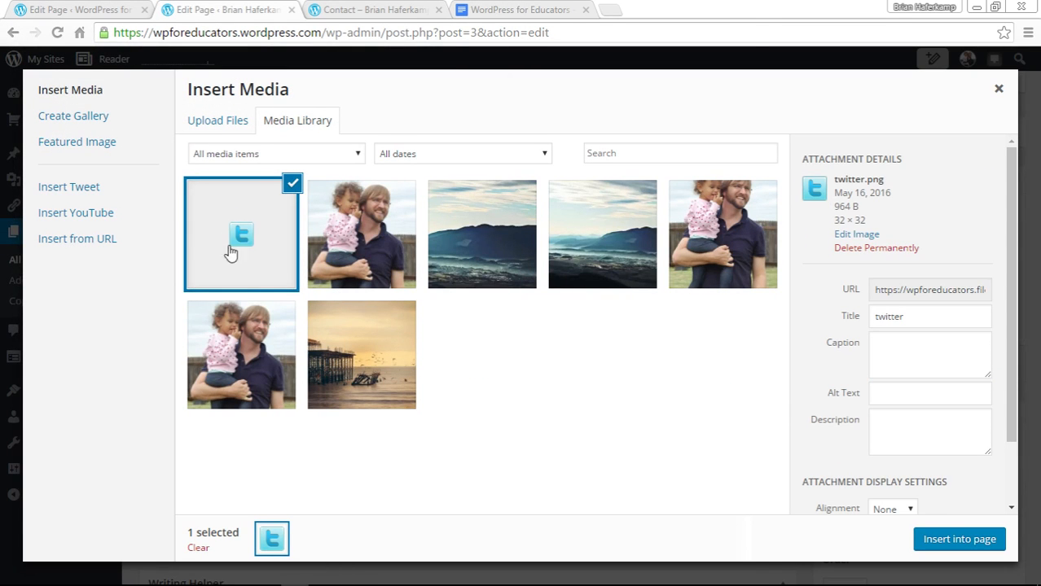
- Insert the twitter icon and move it into a new paragraph below [/contact-form]
{"action": "left_click", "coordinate": [966, 541]}
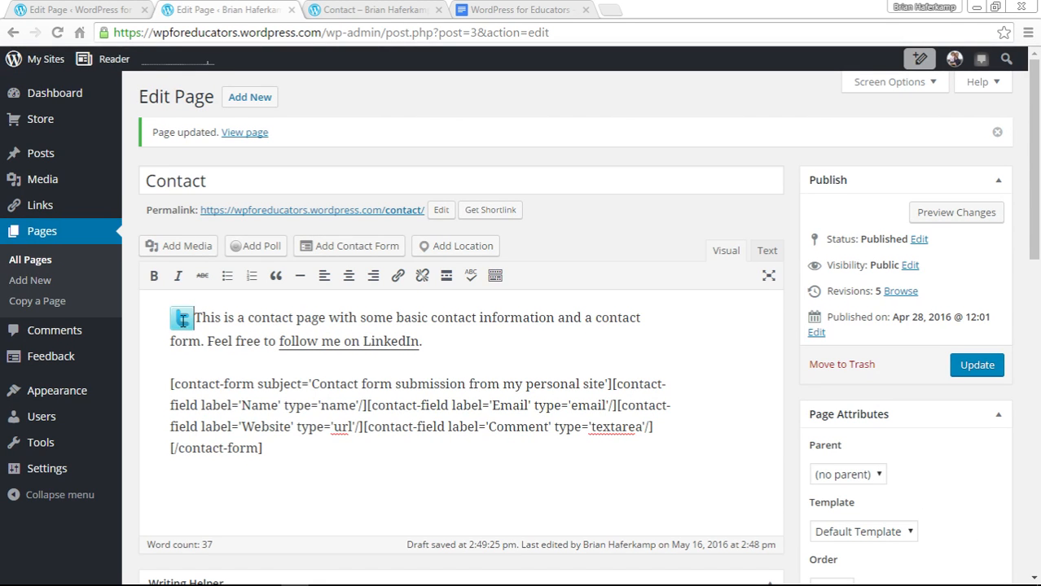
{"action": "left_click", "coordinate": [183, 319]}
{"action": "left_click", "coordinate": [294, 455]}
{"action": "key", "text": "Return"}
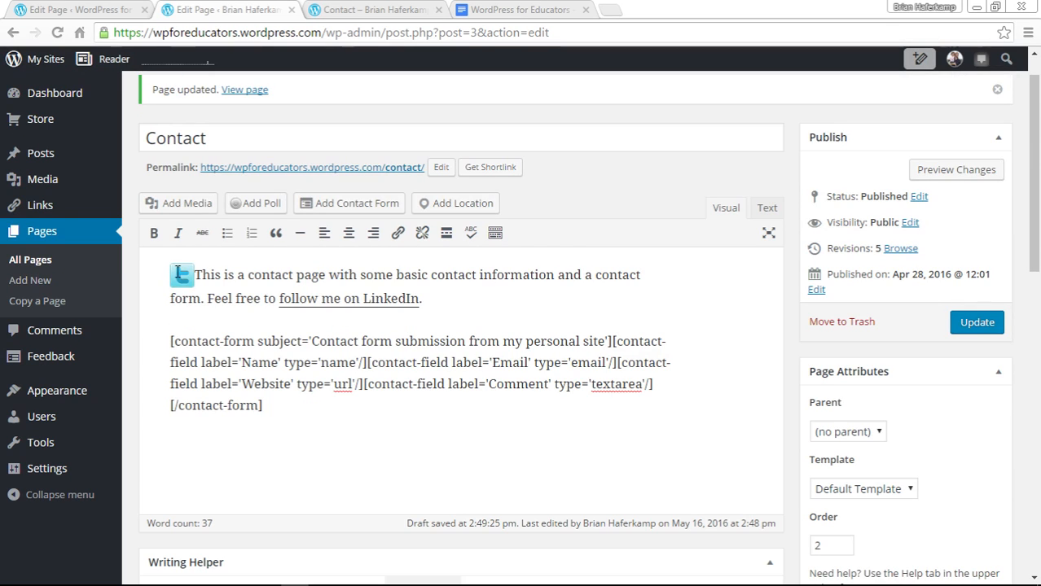
{"action": "left_click_drag", "start_coordinate": [186, 300], "coordinate": [176, 450]}
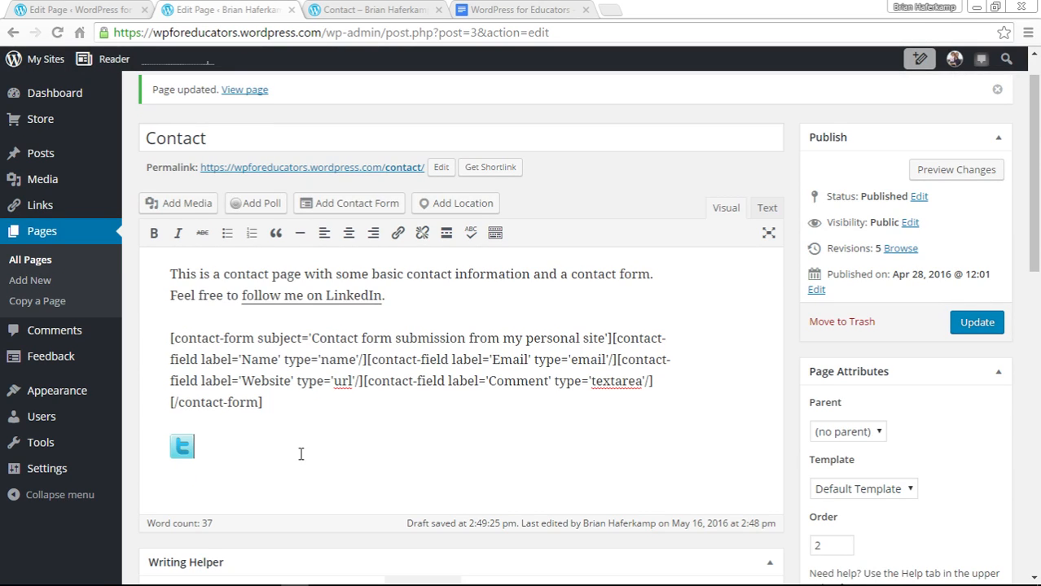
{"action": "left_click", "coordinate": [188, 451]}
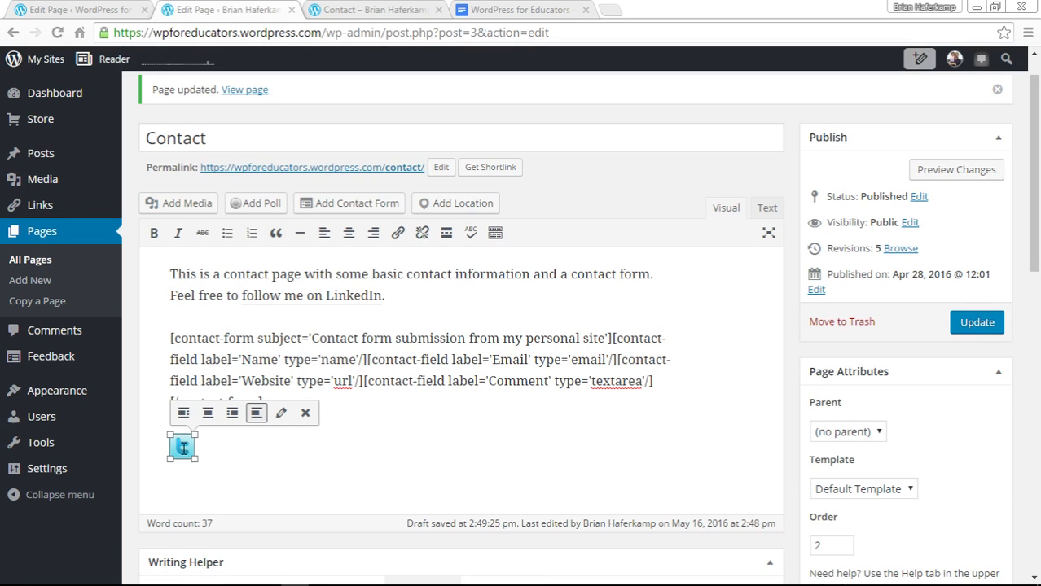
{"action": "left_click", "coordinate": [281, 415]}
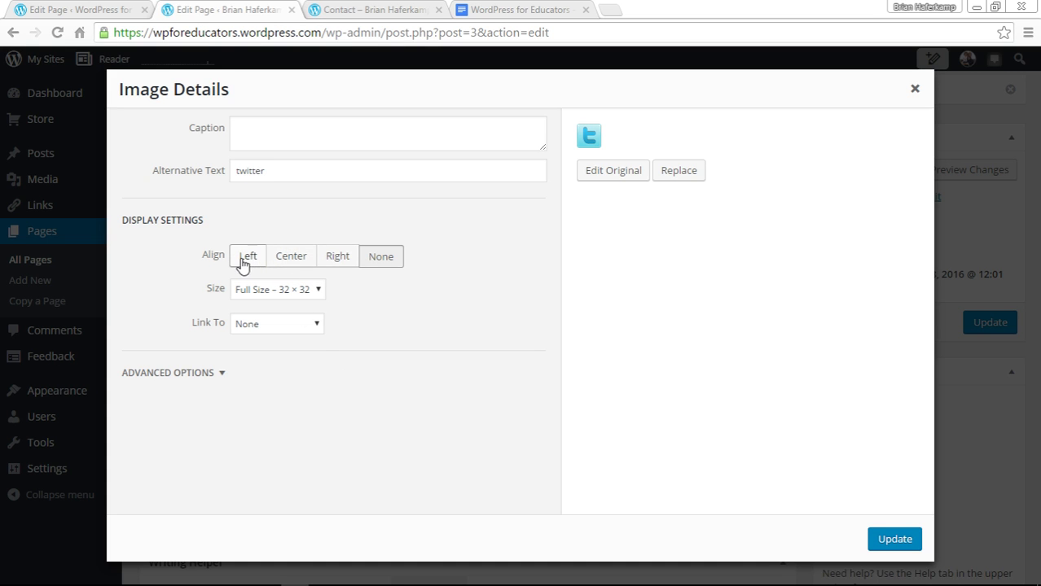
{"action": "left_click", "coordinate": [318, 290]}
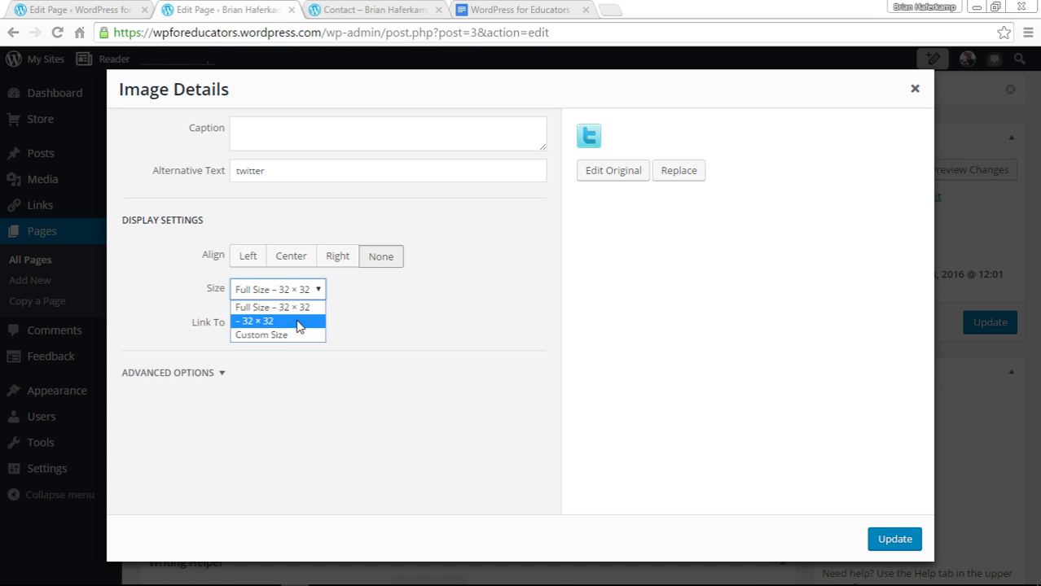
{"action": "left_click", "coordinate": [334, 340]}
{"action": "left_click", "coordinate": [286, 326]}
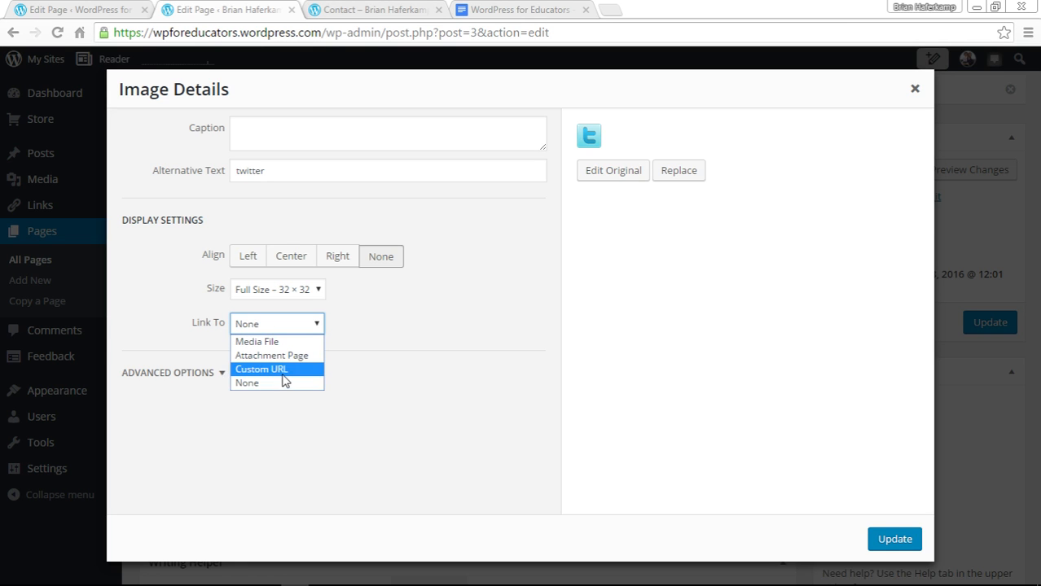
{"action": "left_click", "coordinate": [286, 370]}
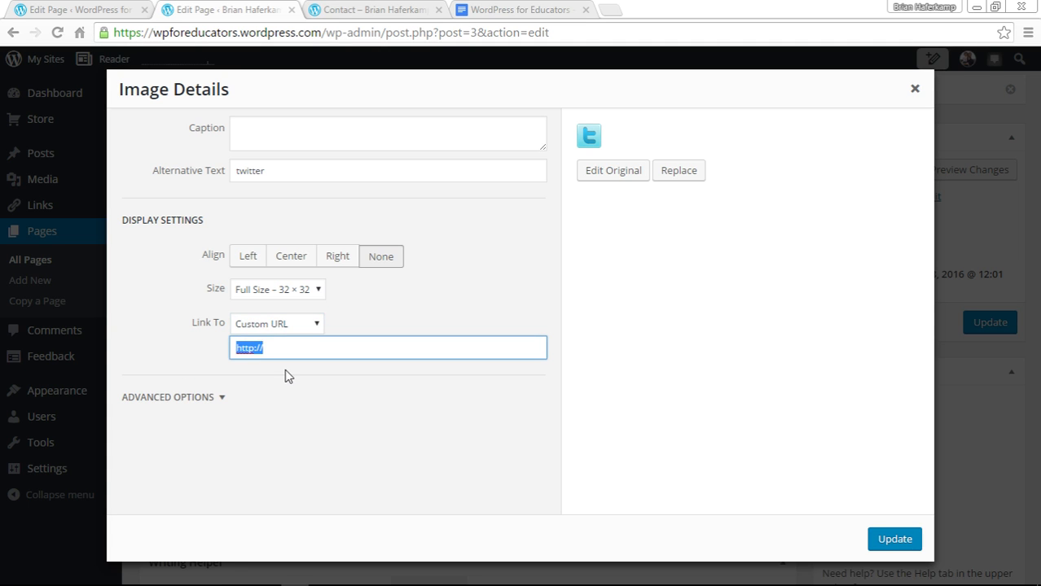
{"action": "left_click", "coordinate": [287, 351]}
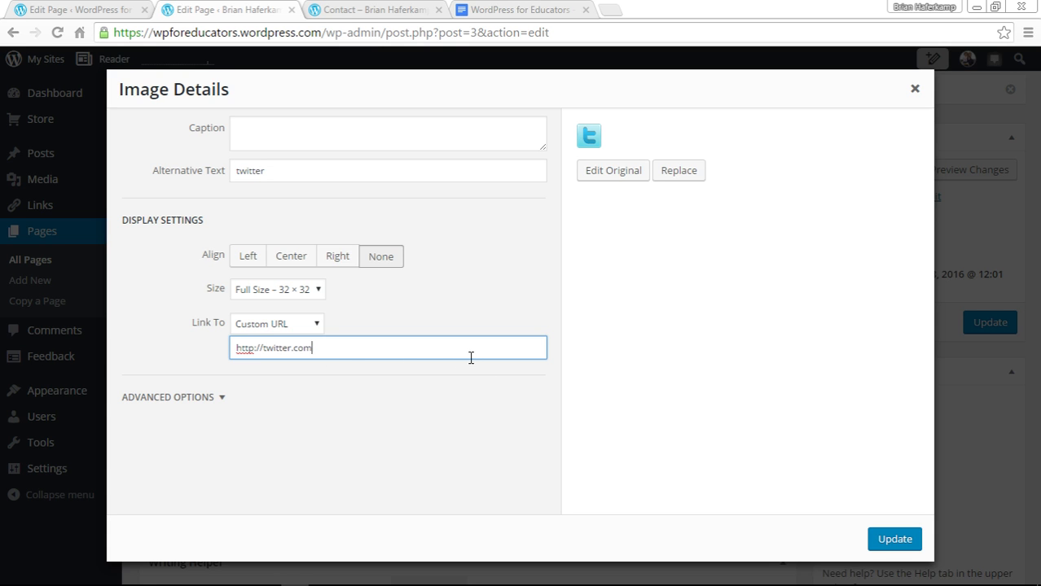
{"action": "left_click", "coordinate": [175, 397]}
{"action": "scroll", "coordinate": [609, 337], "scroll_direction": "down", "scroll_amount": 2}
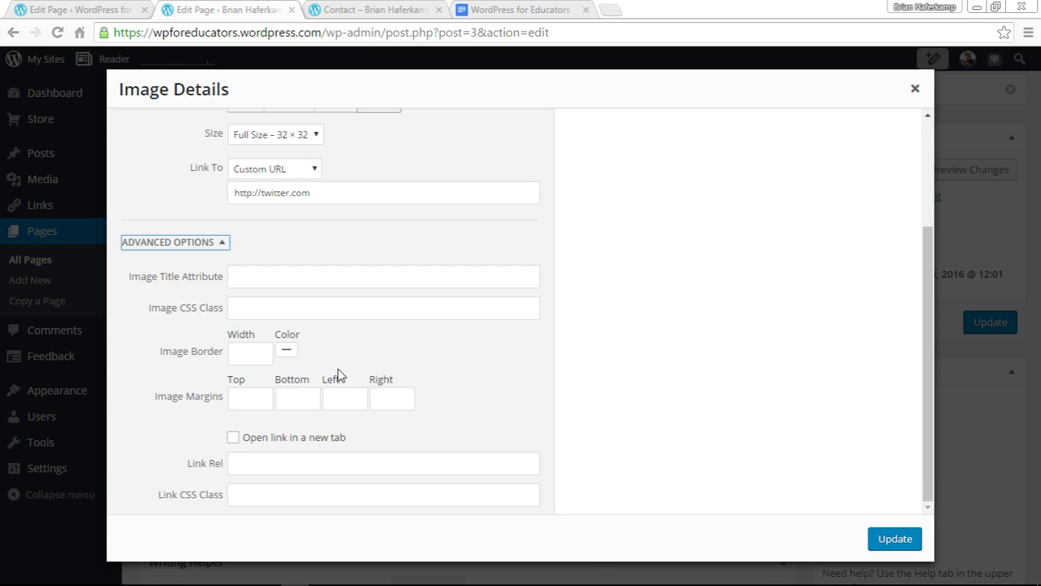
{"action": "left_click", "coordinate": [283, 444]}
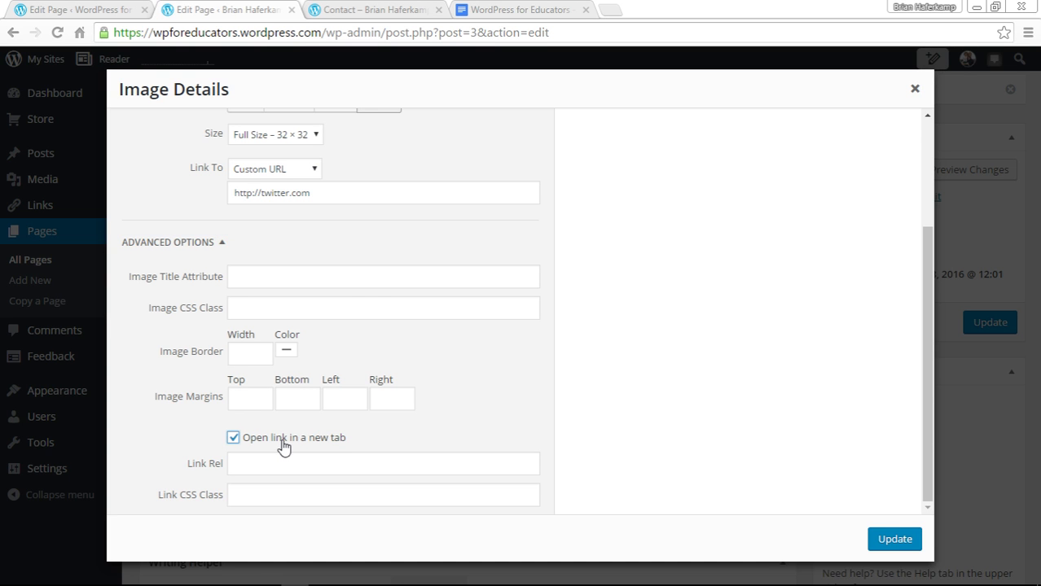
{"action": "left_click", "coordinate": [894, 540]}
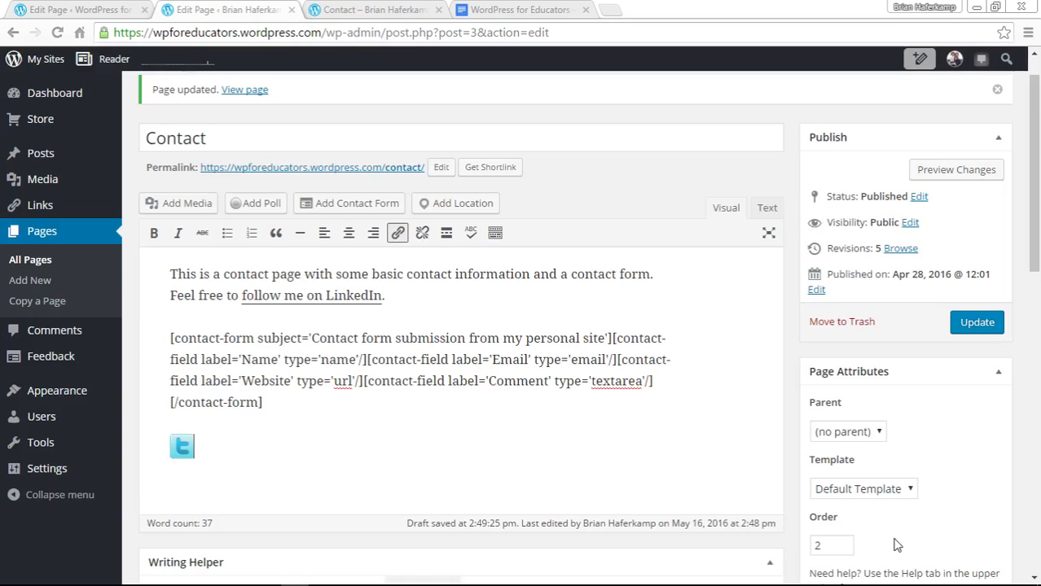
{"action": "left_click", "coordinate": [982, 324]}
- Reload the live Contact page and confirm the Twitter icon opens twitter.com
{"action": "left_click", "coordinate": [371, 9]}
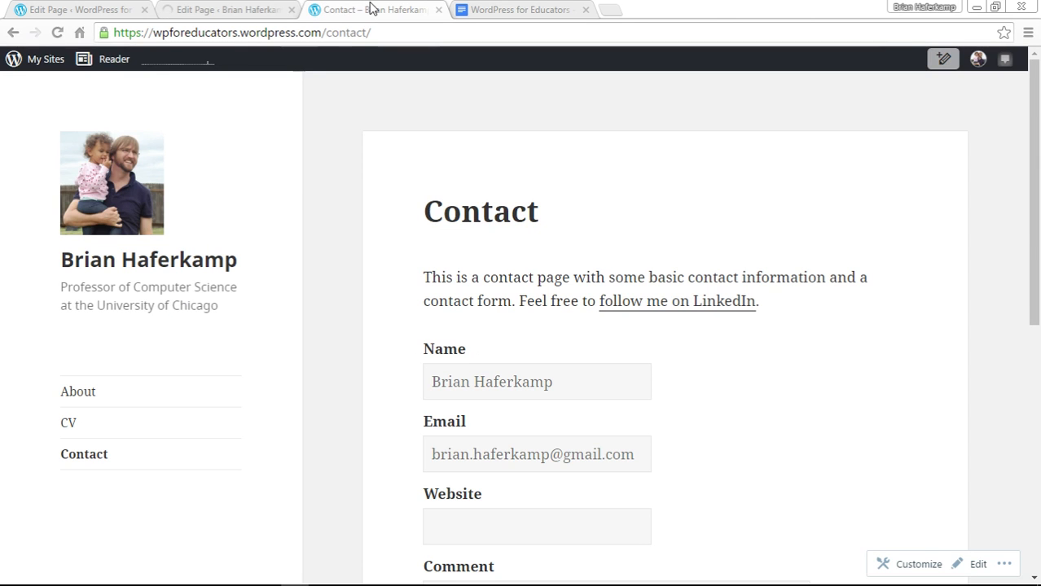
{"action": "left_click", "coordinate": [57, 33]}
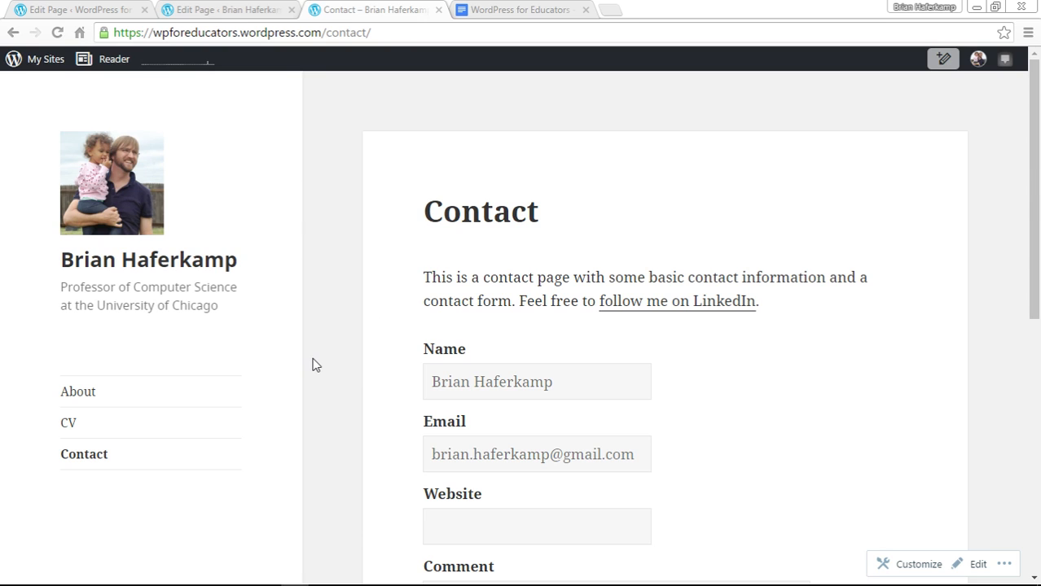
{"action": "scroll", "coordinate": [329, 359], "scroll_direction": "down", "scroll_amount": 6}
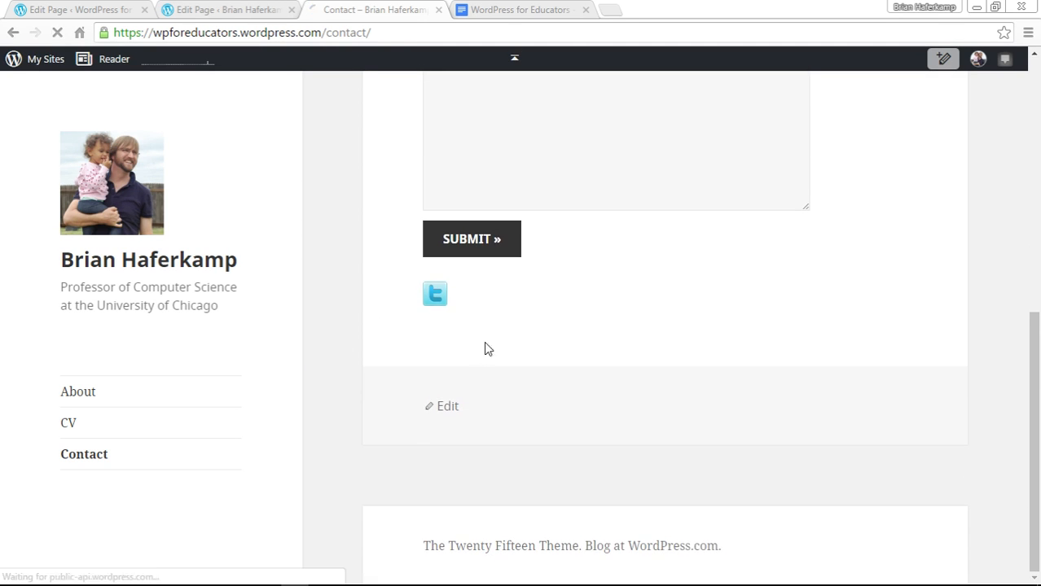
{"action": "left_click", "coordinate": [435, 296]}
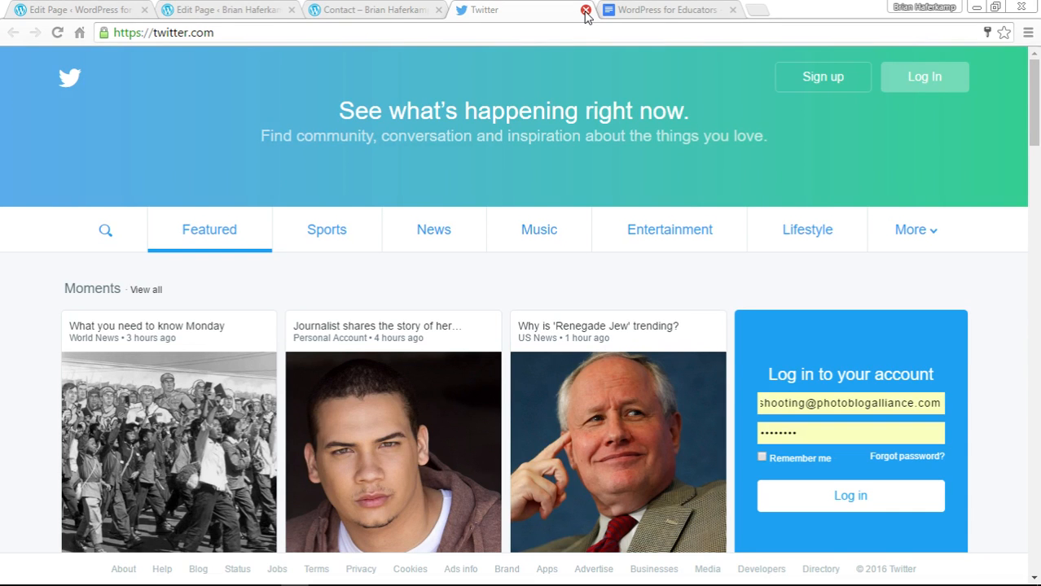
{"action": "left_click", "coordinate": [586, 10]}
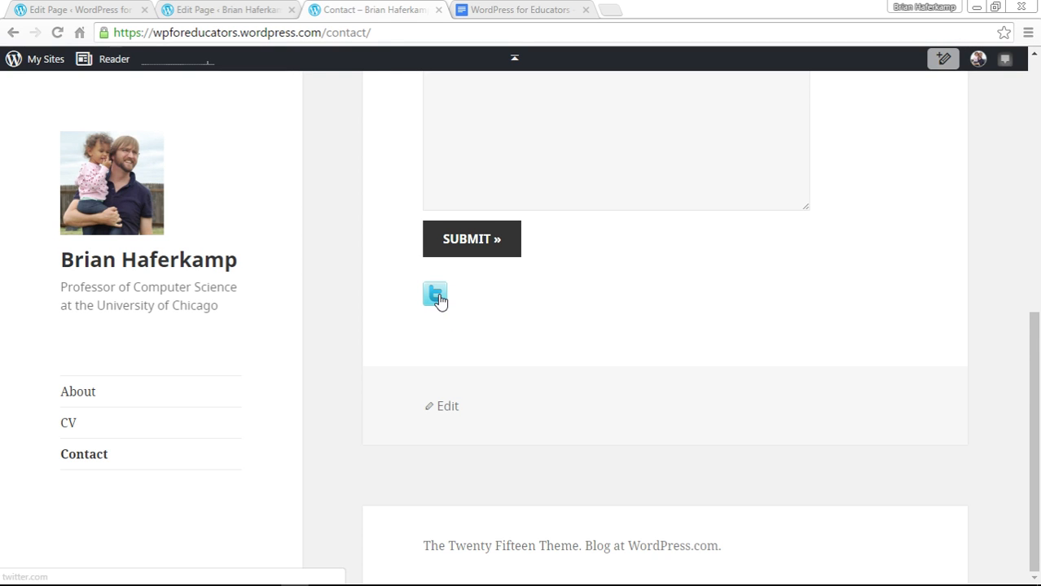
- Confirm the 'follow me on LinkedIn' link opens linkedin.com, then return to the Contact page
{"action": "scroll", "coordinate": [848, 308], "scroll_direction": "up", "scroll_amount": 6}
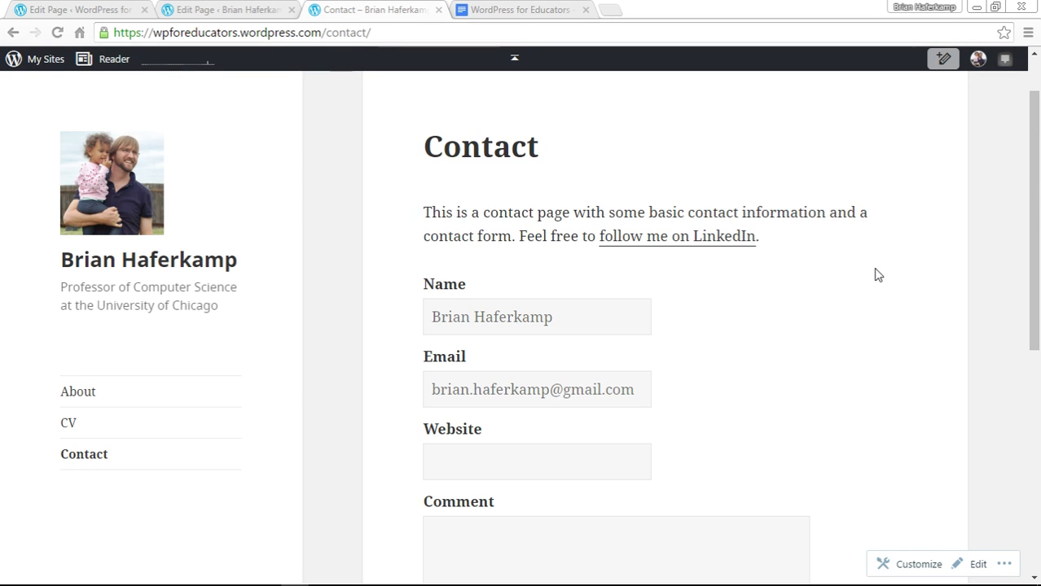
{"action": "left_click", "coordinate": [681, 248]}
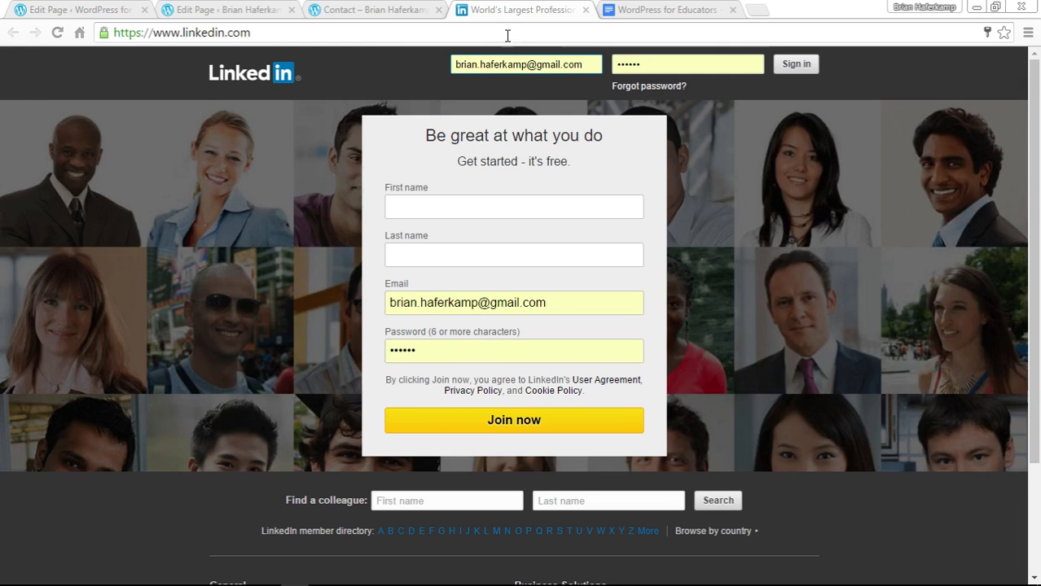
{"action": "left_click", "coordinate": [585, 10]}
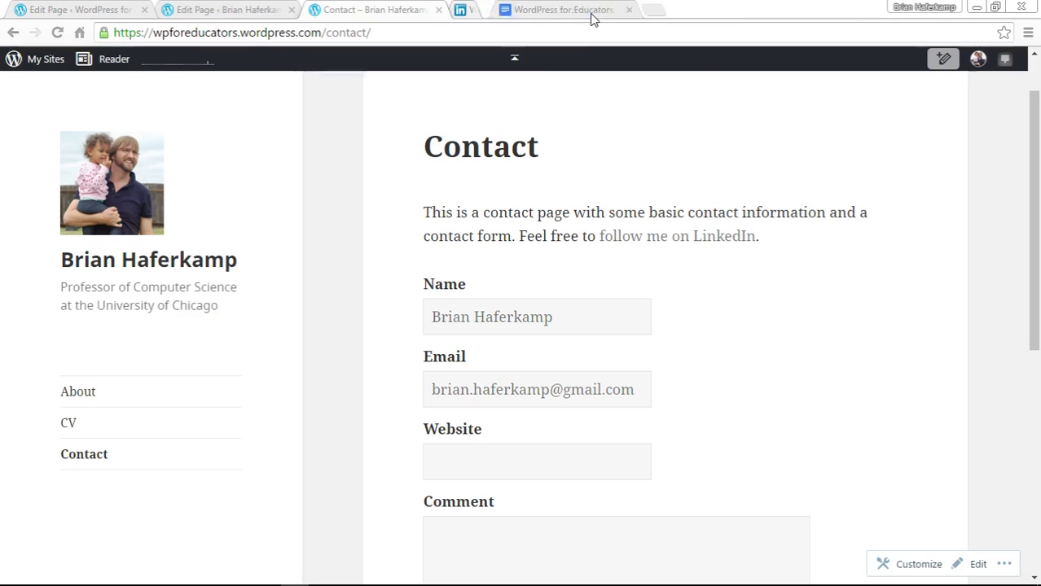
{"action": "left_click", "coordinate": [855, 269]}
{"action": "scroll", "coordinate": [885, 349], "scroll_direction": "down", "scroll_amount": 3}
{"action": "scroll", "coordinate": [887, 338], "scroll_direction": "down", "scroll_amount": 2}
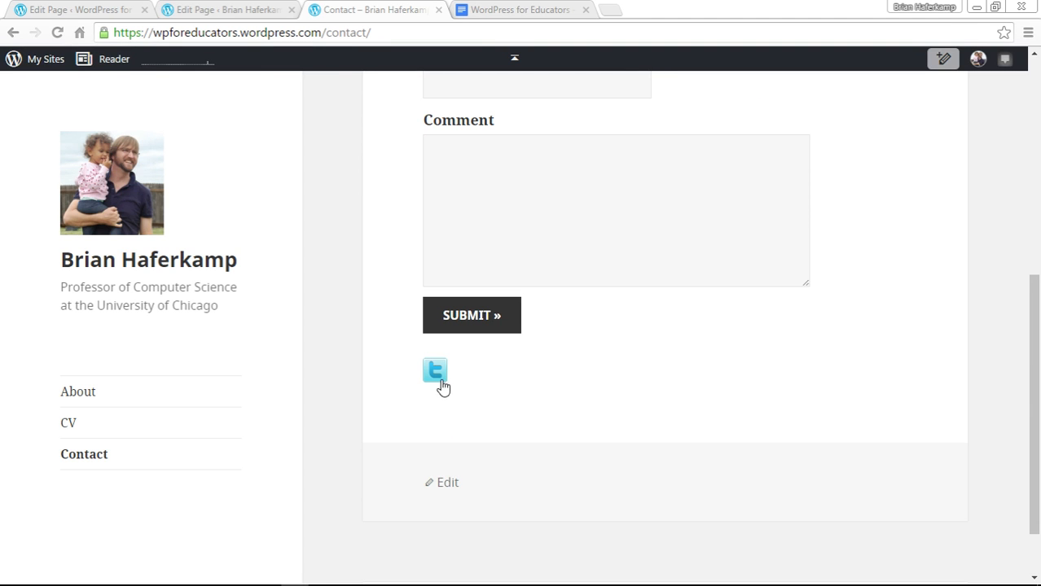
{"action": "scroll", "coordinate": [896, 374], "scroll_direction": "up", "scroll_amount": 5}
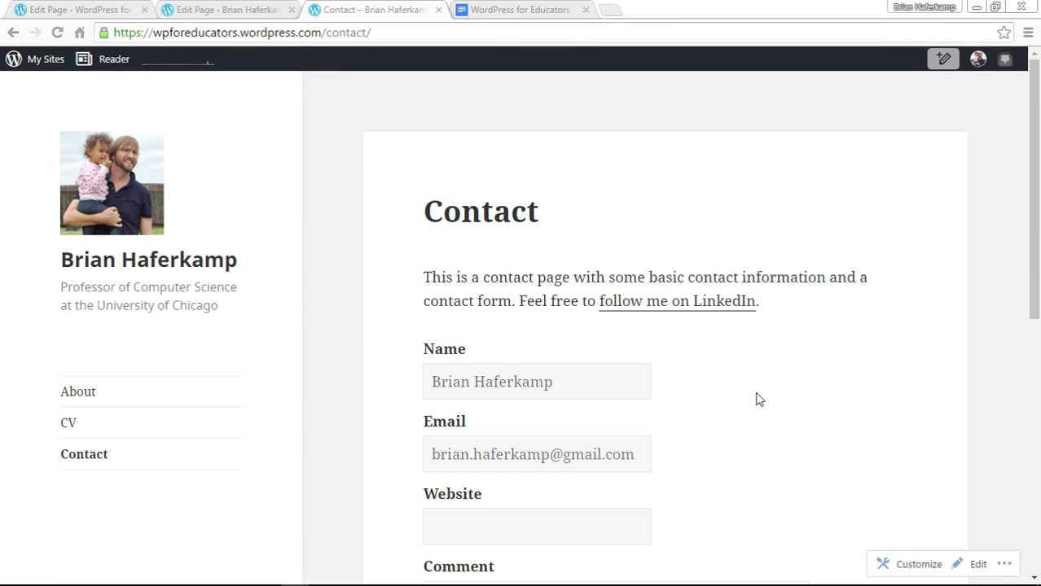
{"action": "scroll", "coordinate": [583, 265], "scroll_direction": "down", "scroll_amount": 3}
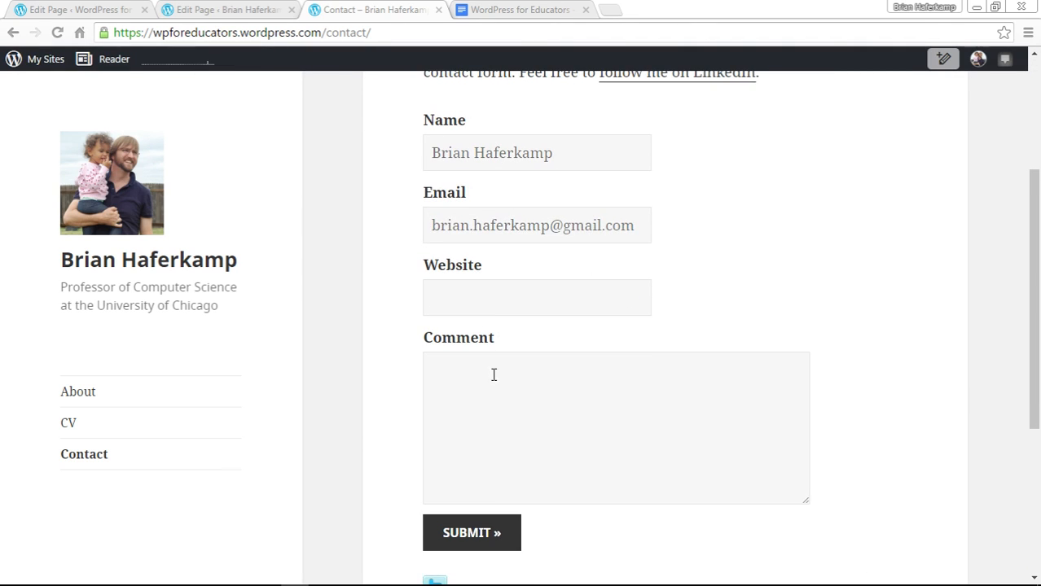
{"action": "scroll", "coordinate": [810, 456], "scroll_direction": "down", "scroll_amount": 3}
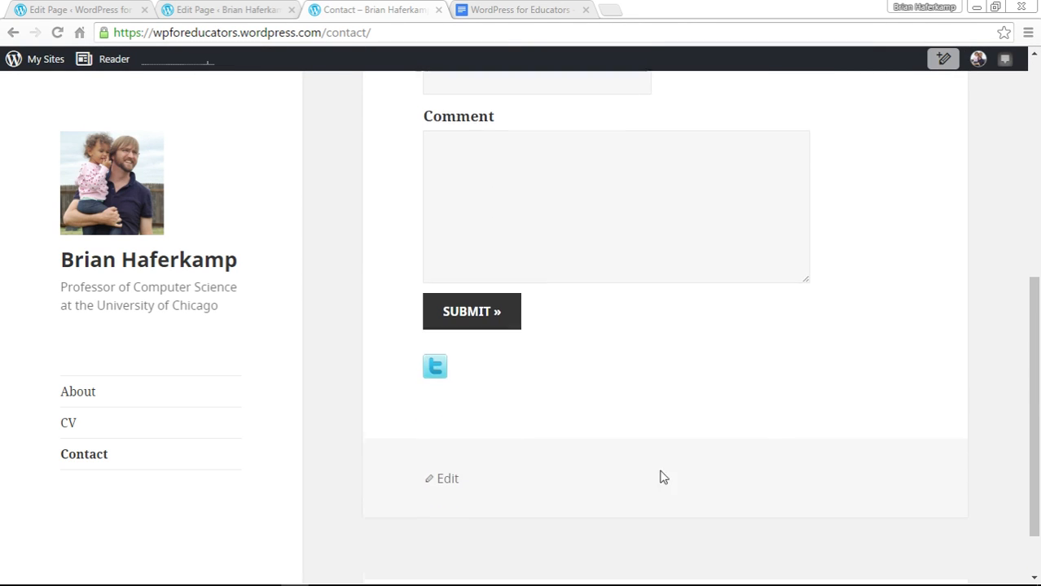
{"action": "scroll", "coordinate": [790, 379], "scroll_direction": "up", "scroll_amount": 4}
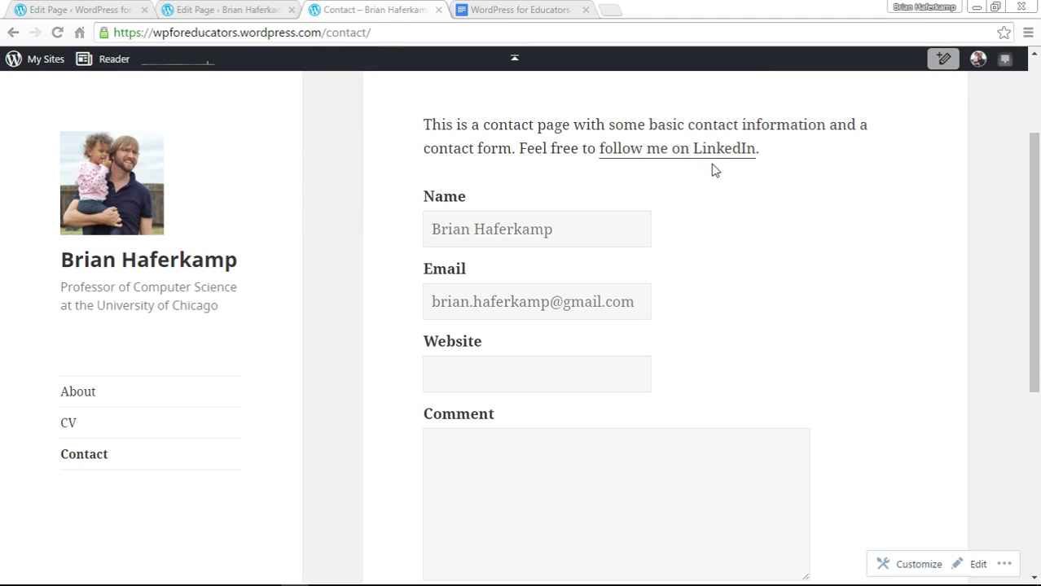
{"action": "scroll", "coordinate": [936, 266], "scroll_direction": "up", "scroll_amount": 2}
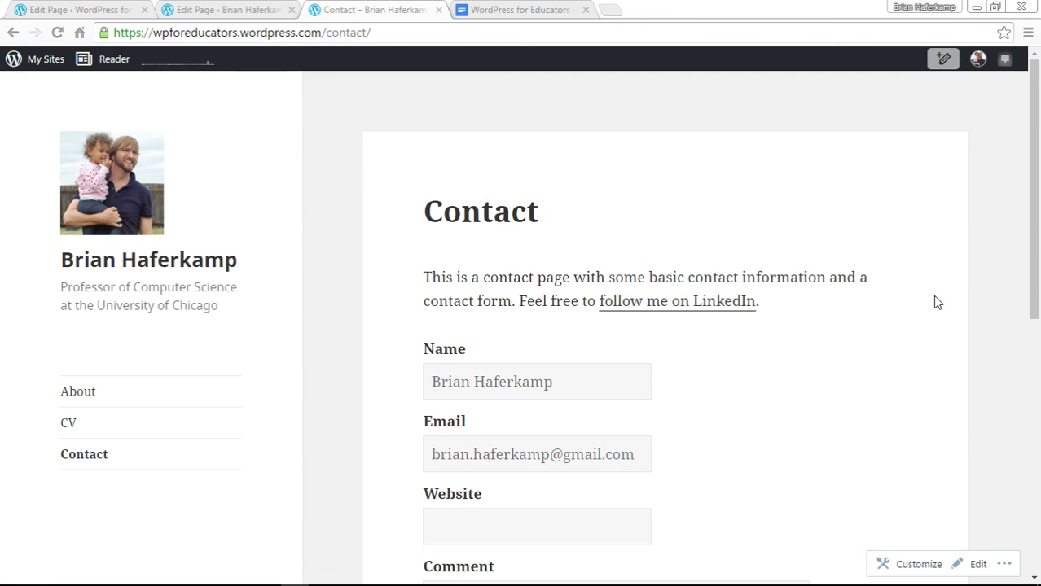